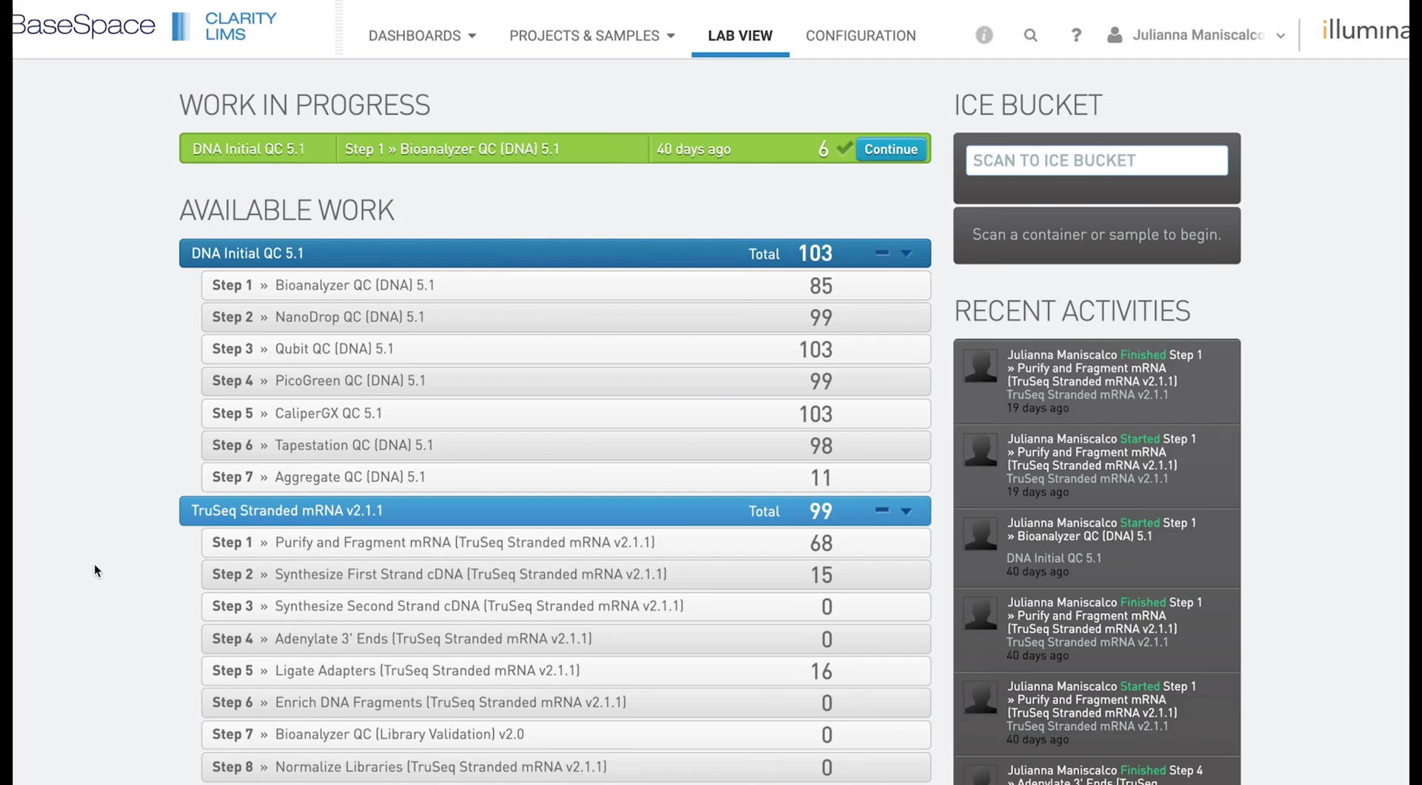
Start a new project and name it JM_Test2_02August2021
click(572, 49)
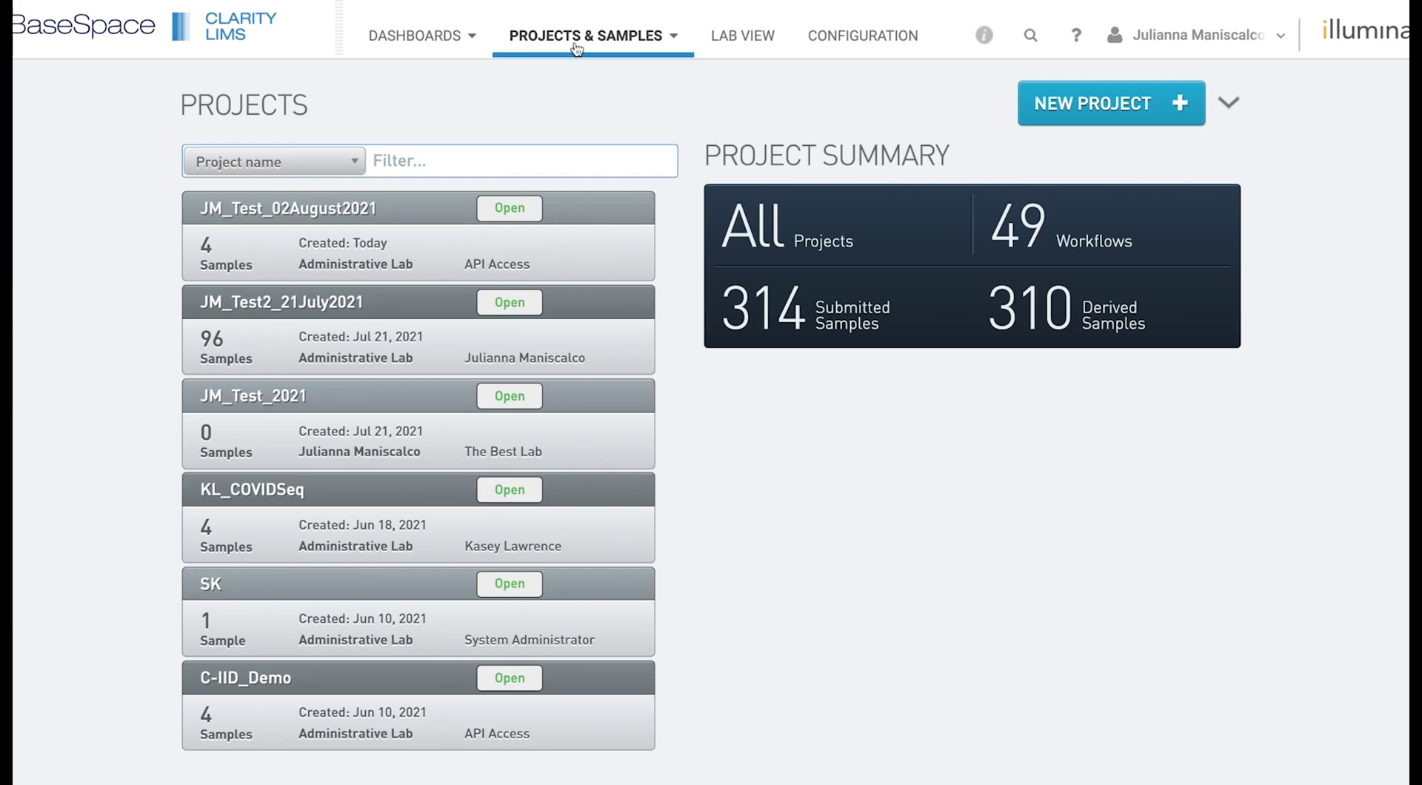
click(1143, 103)
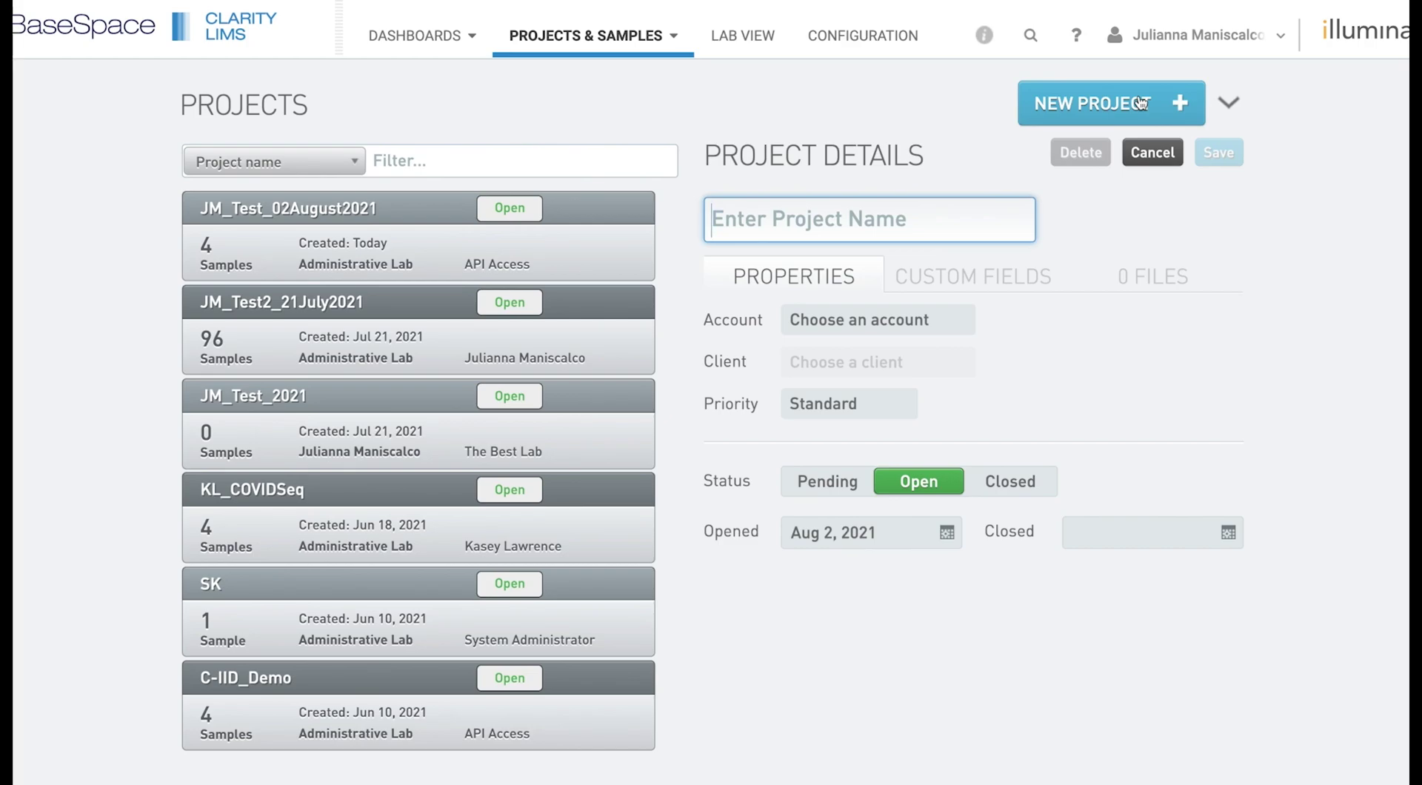
click(814, 219)
text(JM_Test2_02August2021)
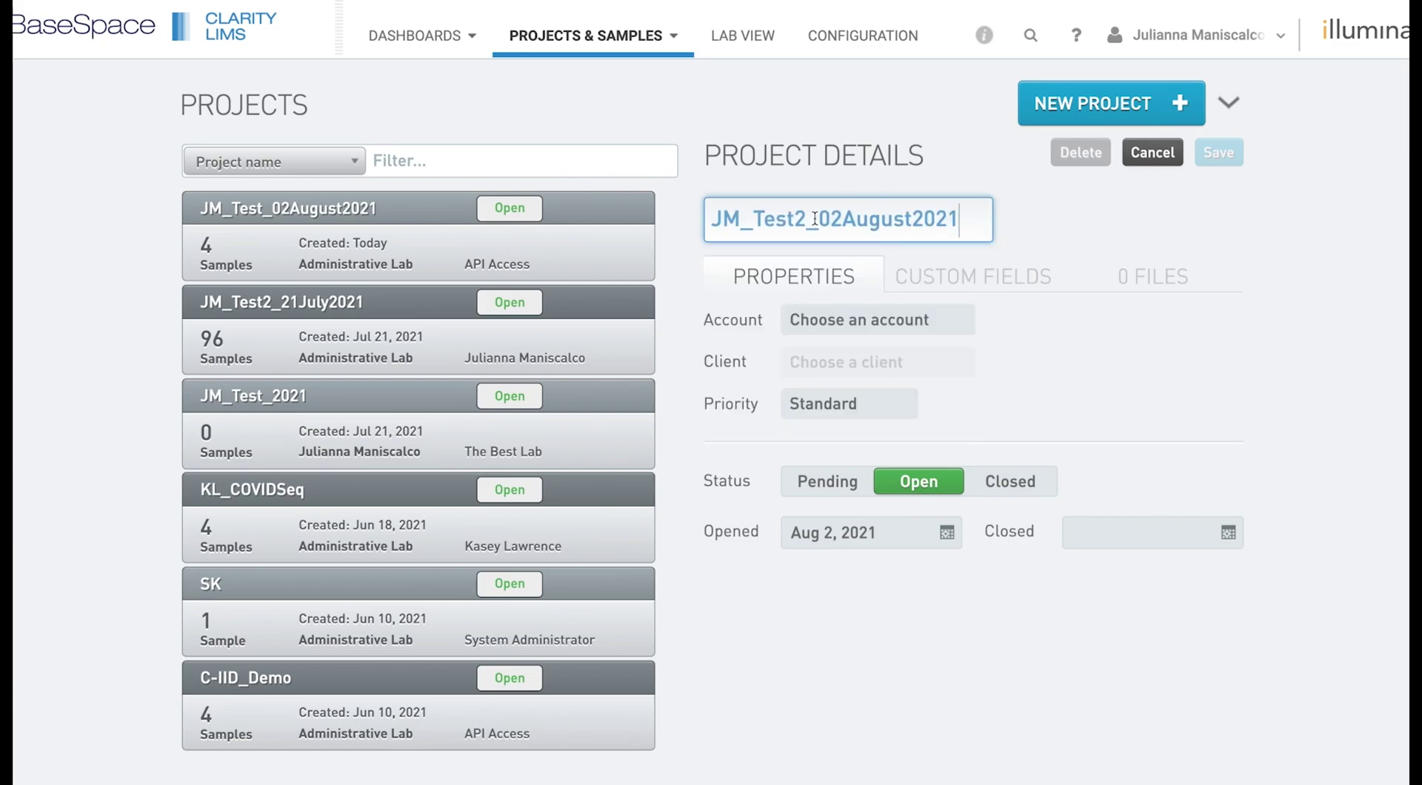
Assign the new project the account Administrative Lab and the client API Access, and save it
click(955, 319)
click(926, 351)
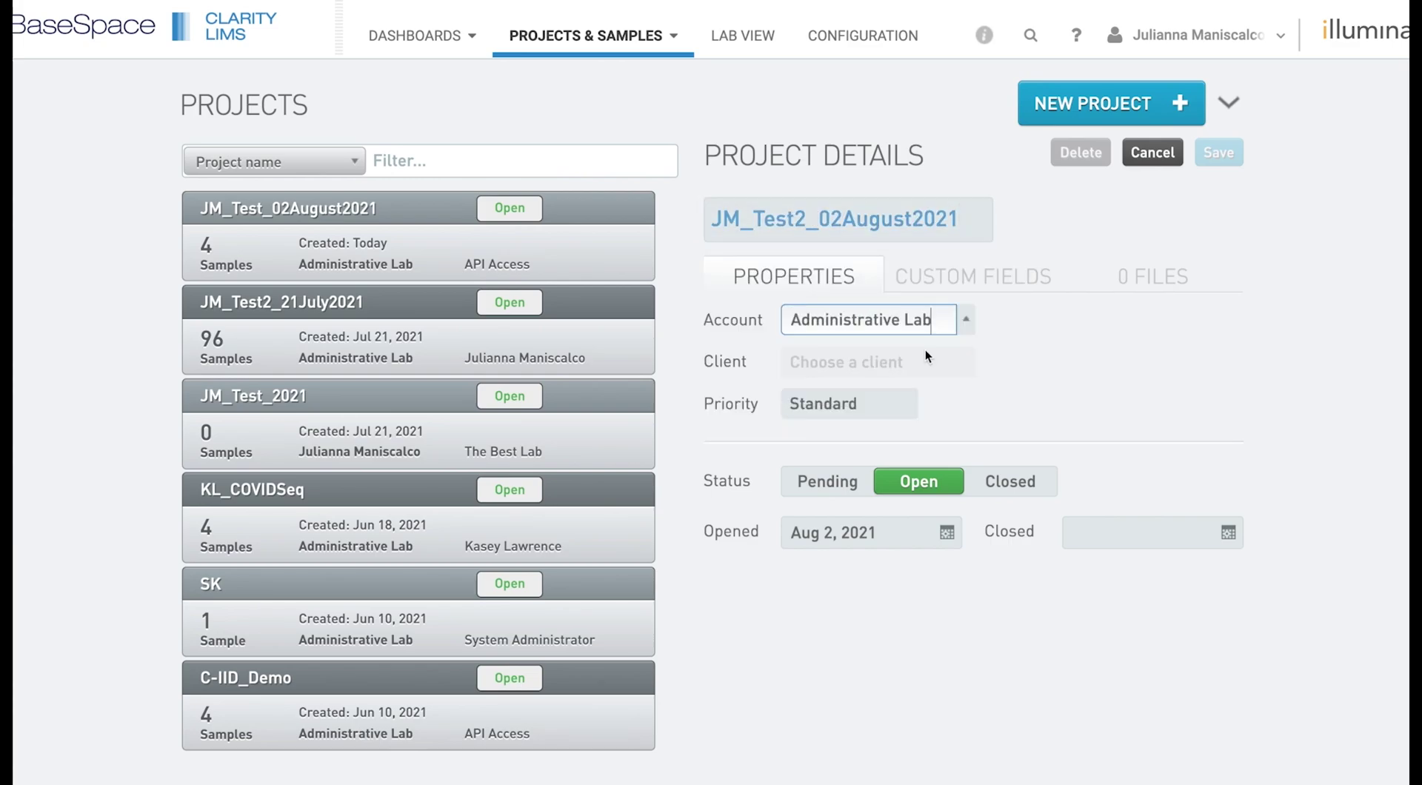
click(962, 361)
click(908, 397)
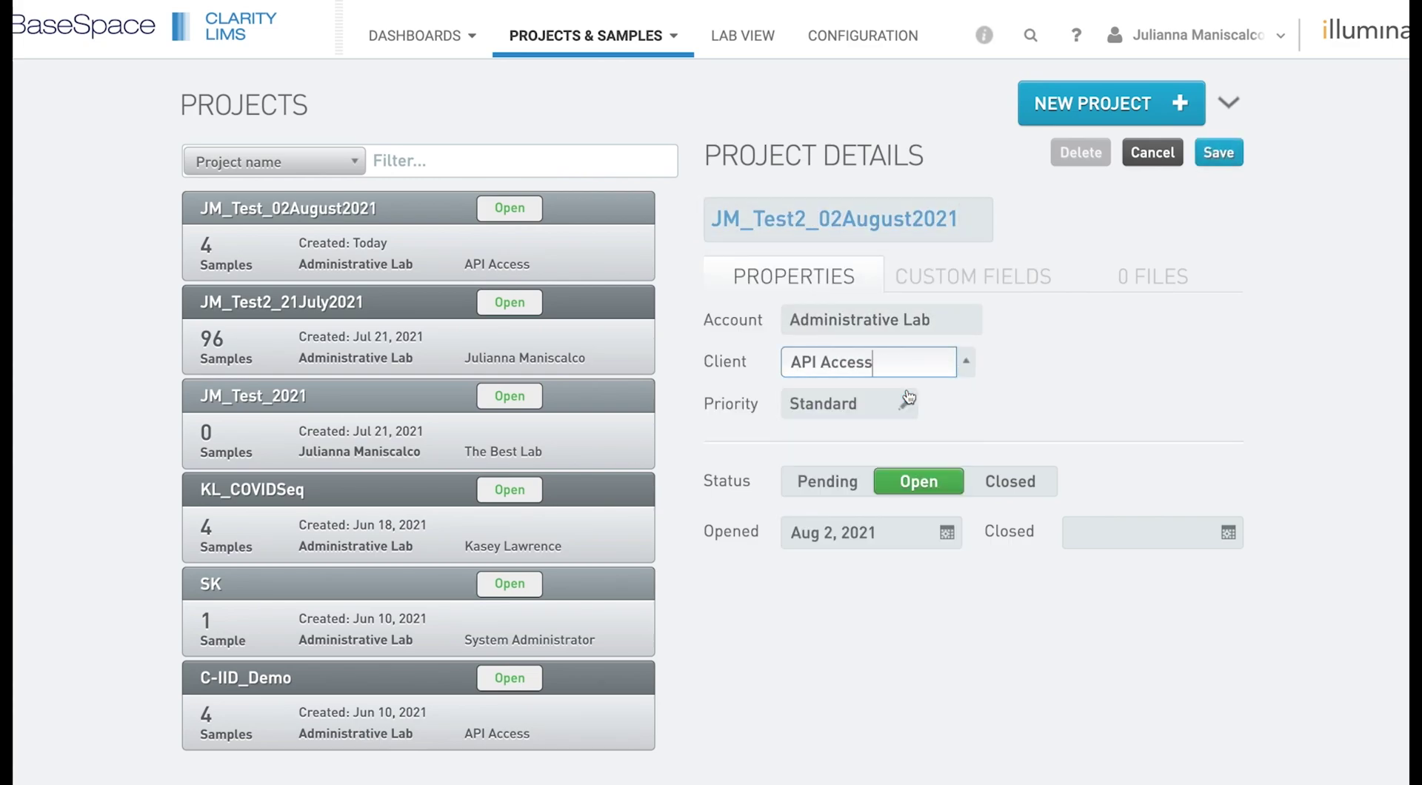
click(1101, 378)
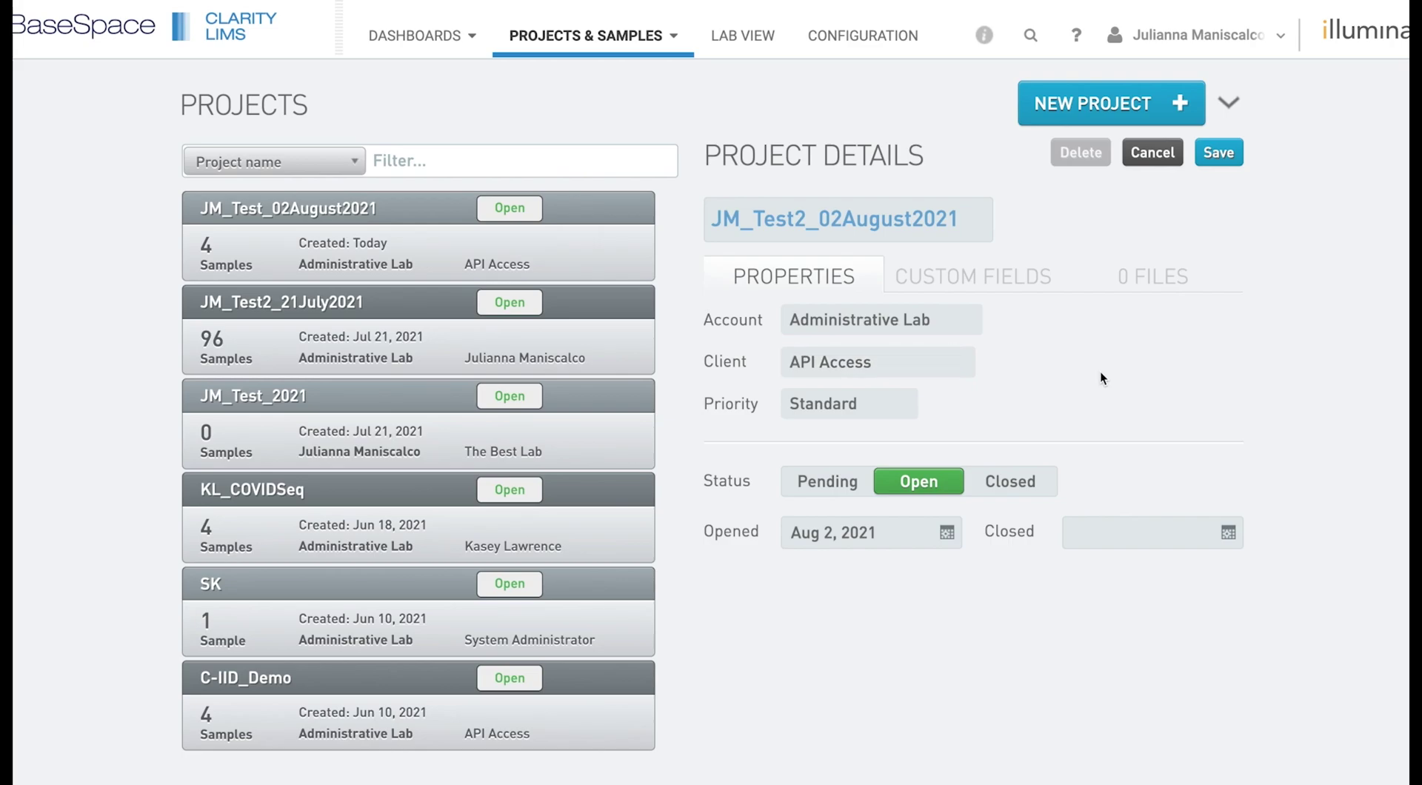
click(1227, 151)
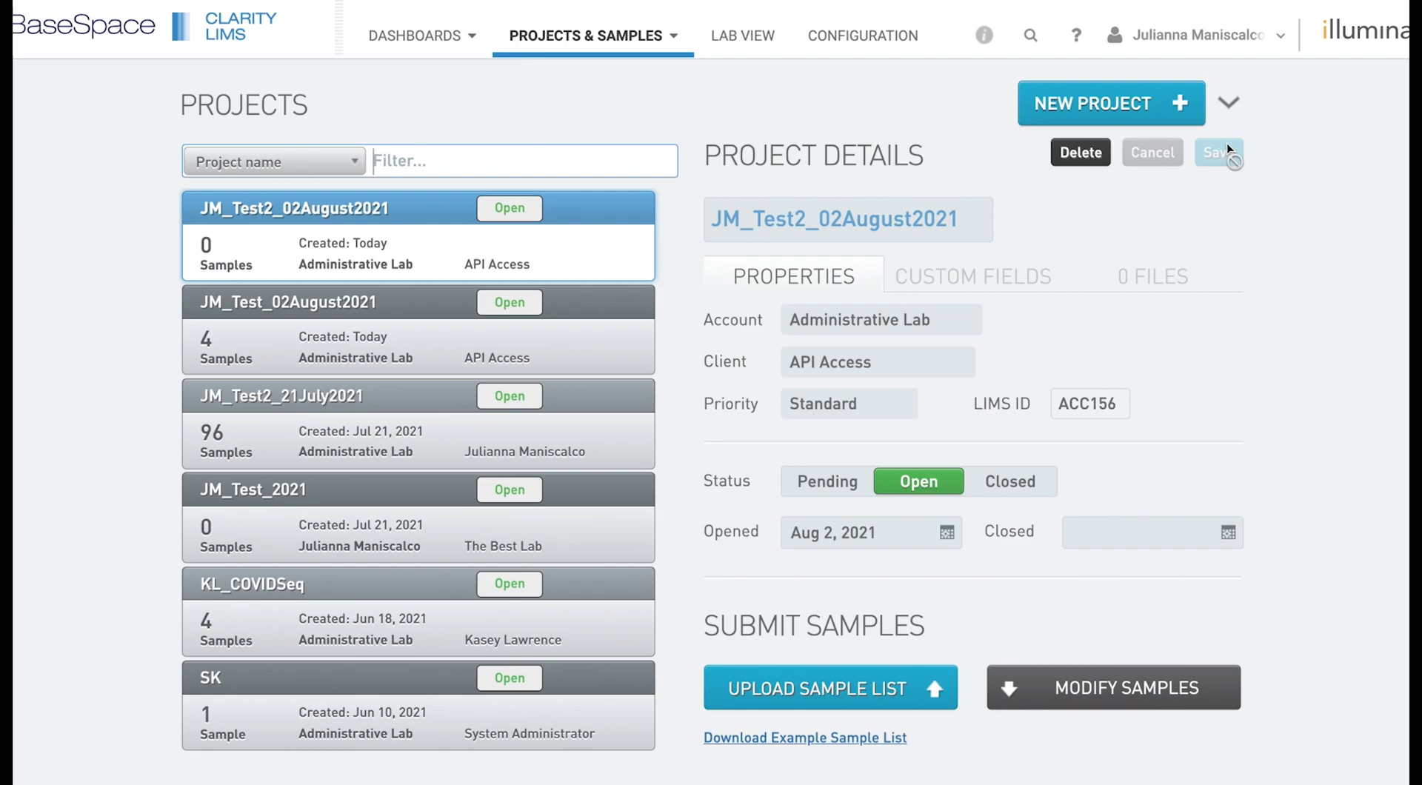
Start adding samples to the new project and extend the submission form to five sample entries
scroll(1263, 313, down, 3)
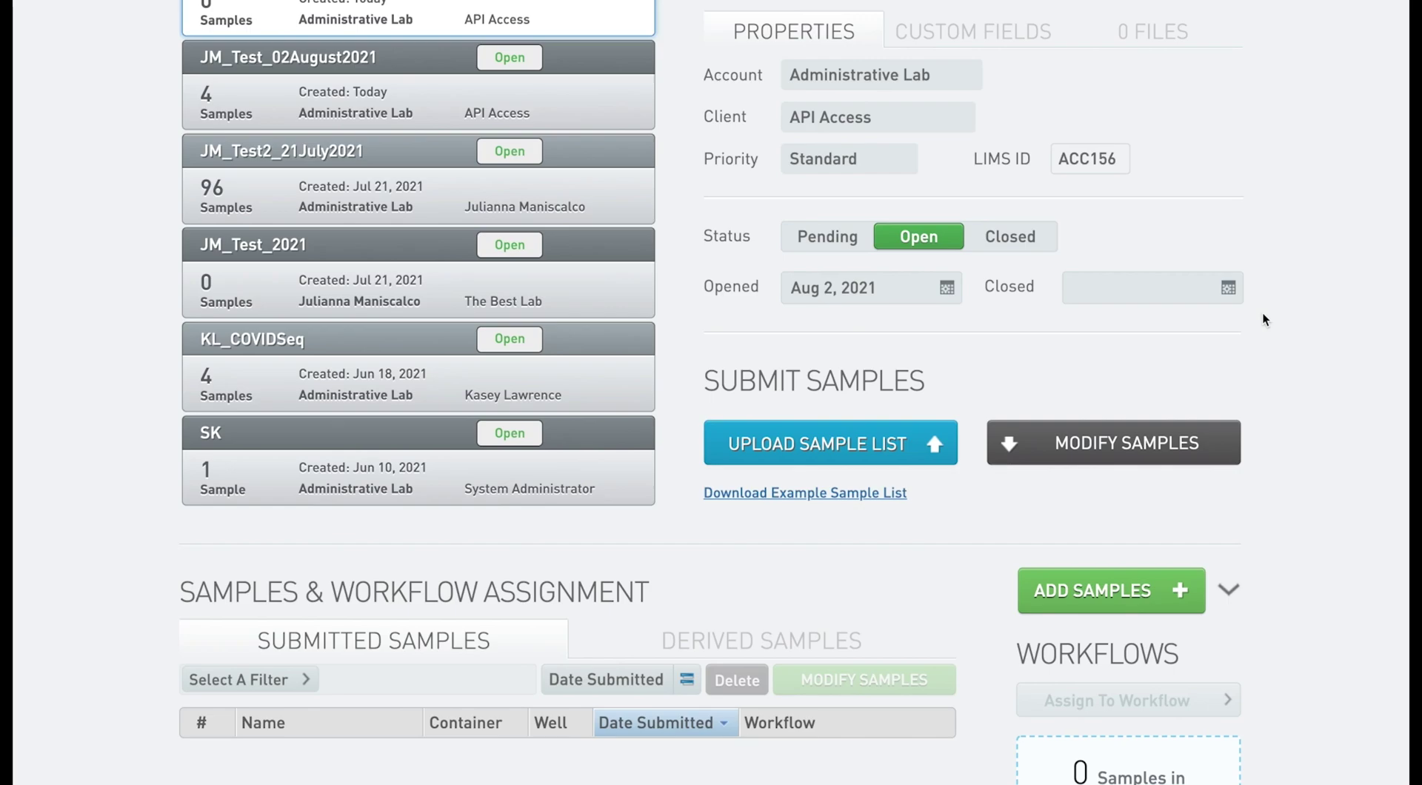
click(1067, 607)
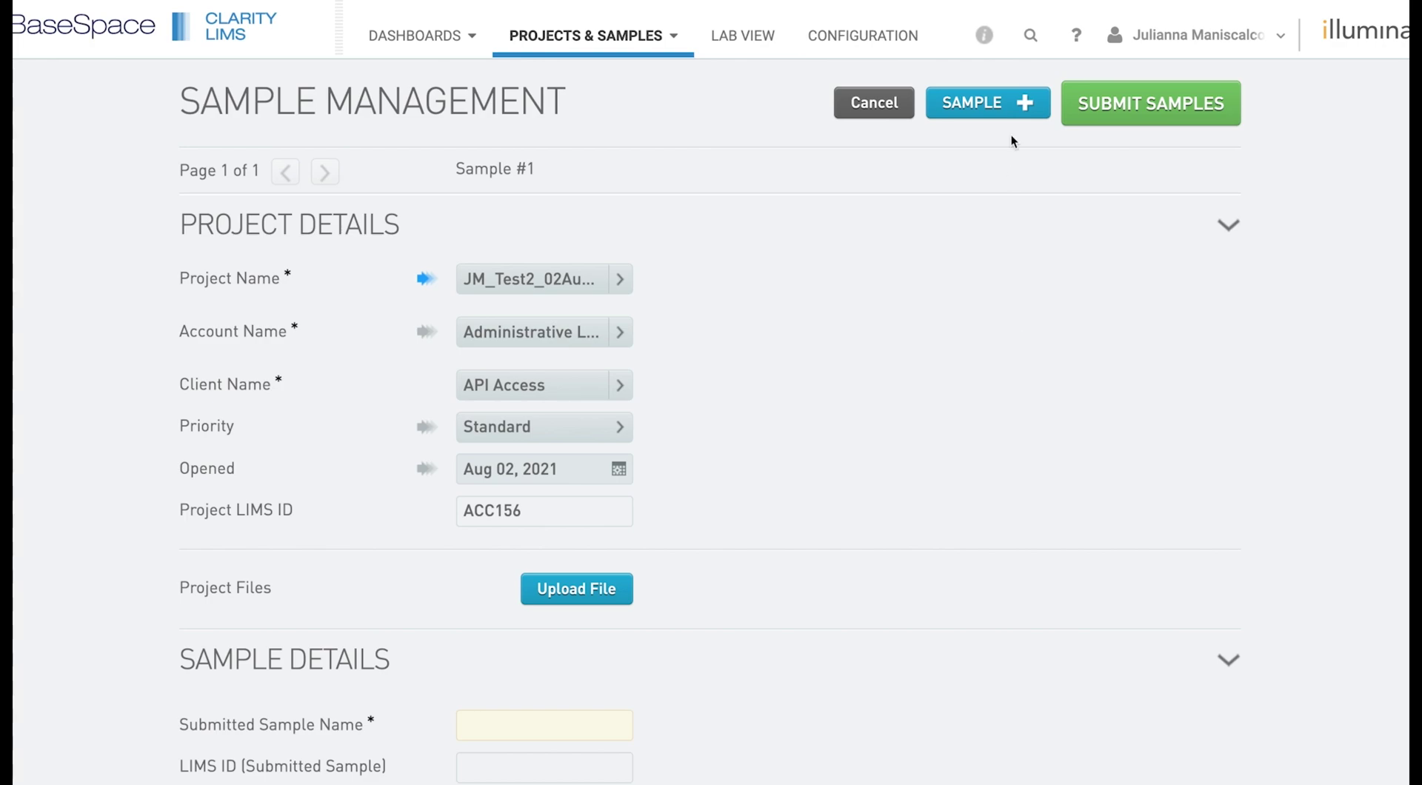
click(1001, 108)
click(1004, 110)
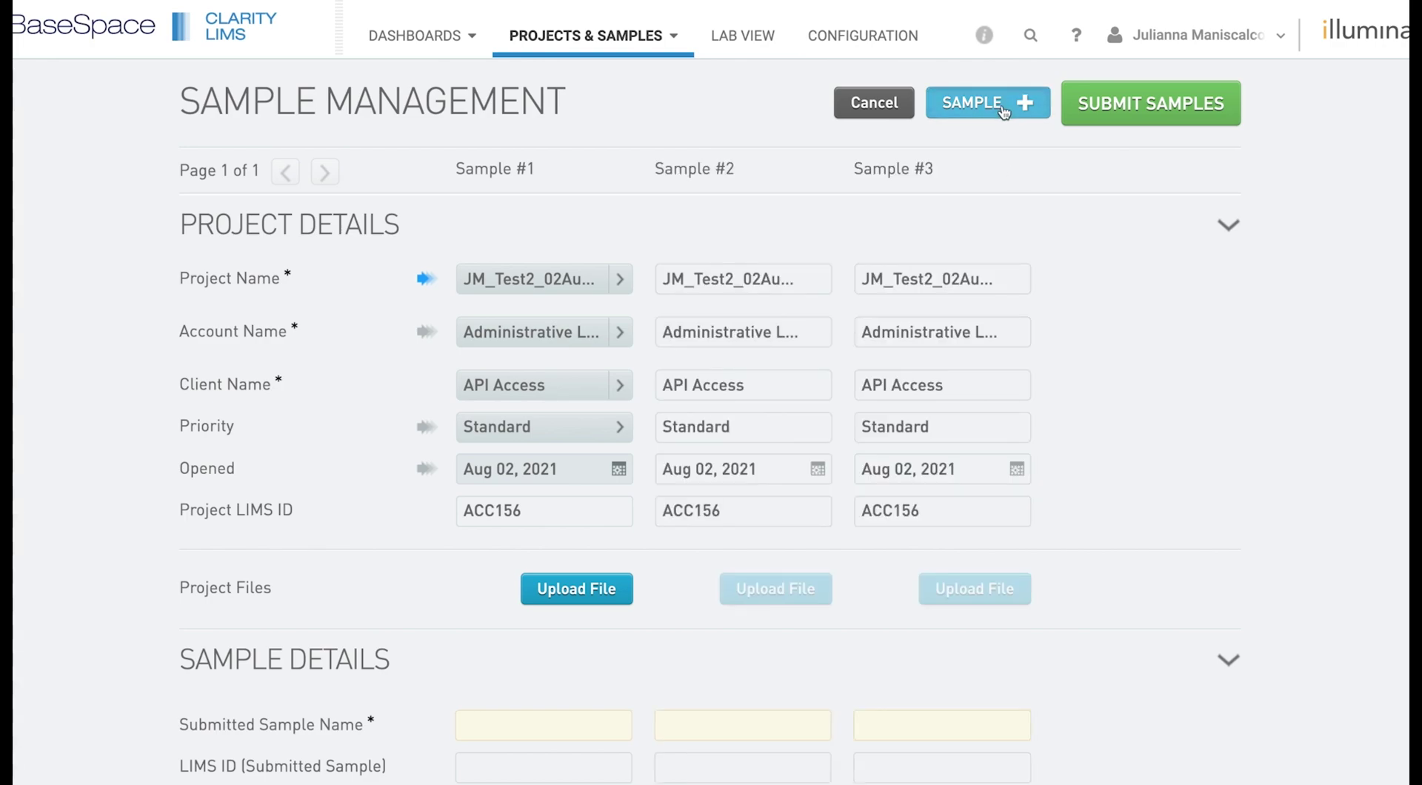
click(1004, 109)
click(1003, 110)
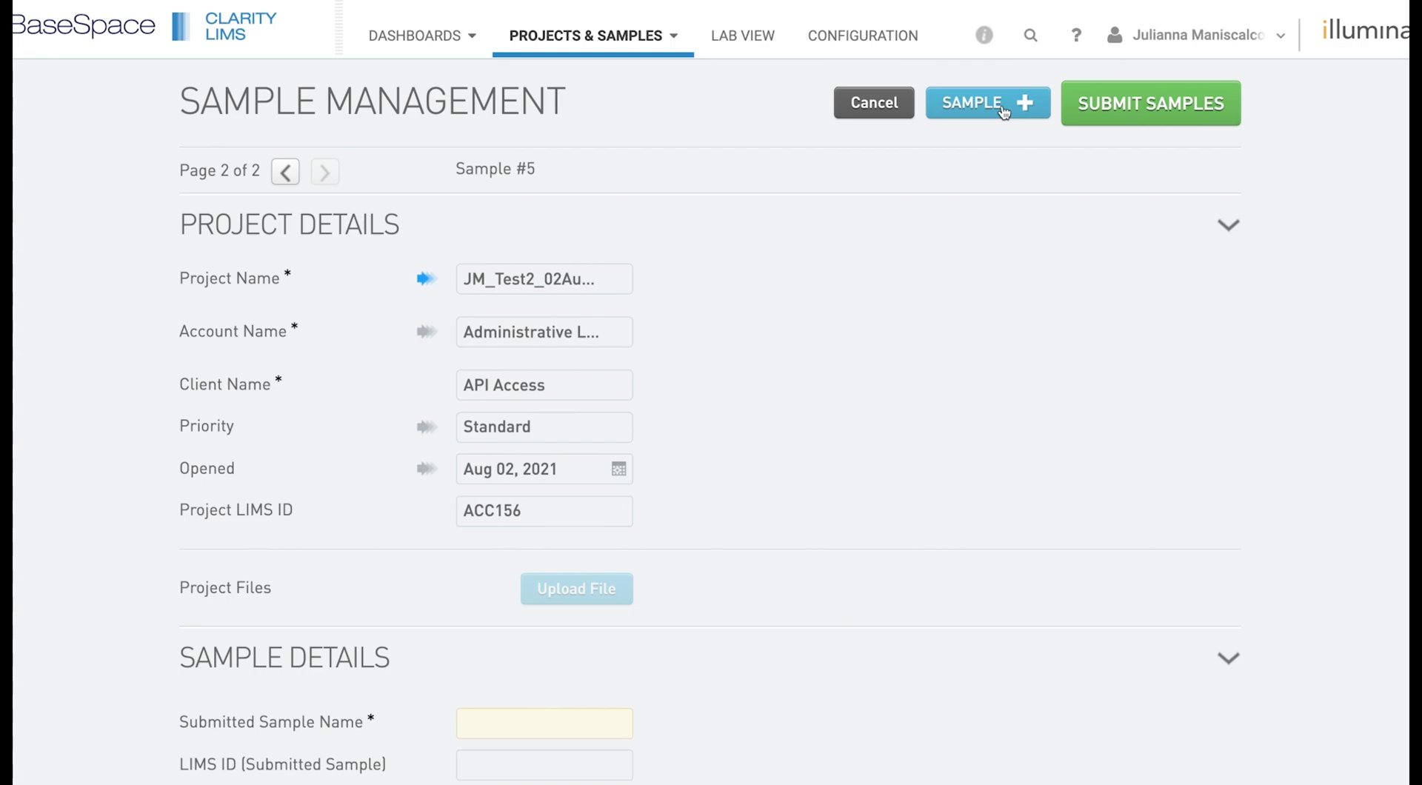
Enter the submitted sample names Sample 1 and Sample 2 for the first two sample entries
click(287, 173)
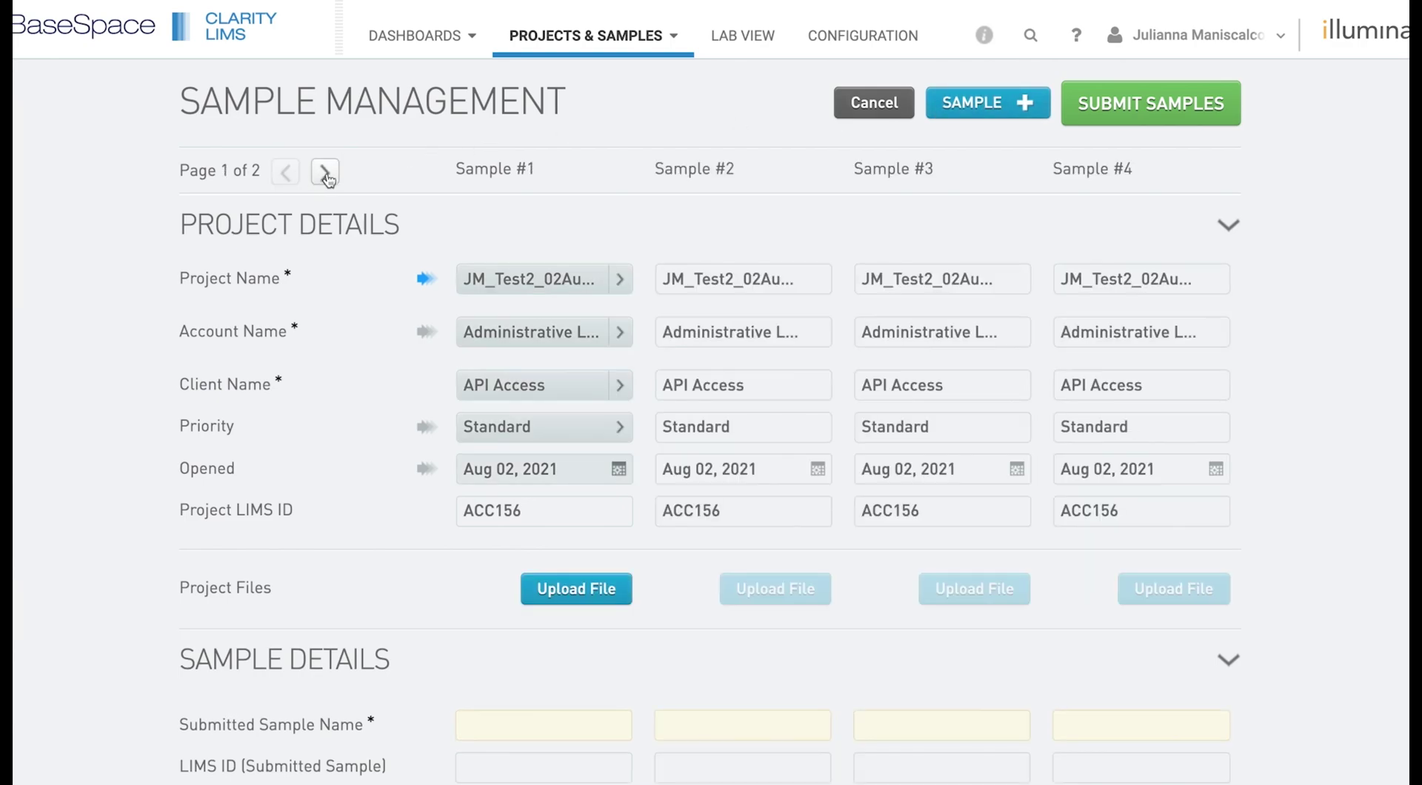
click(325, 173)
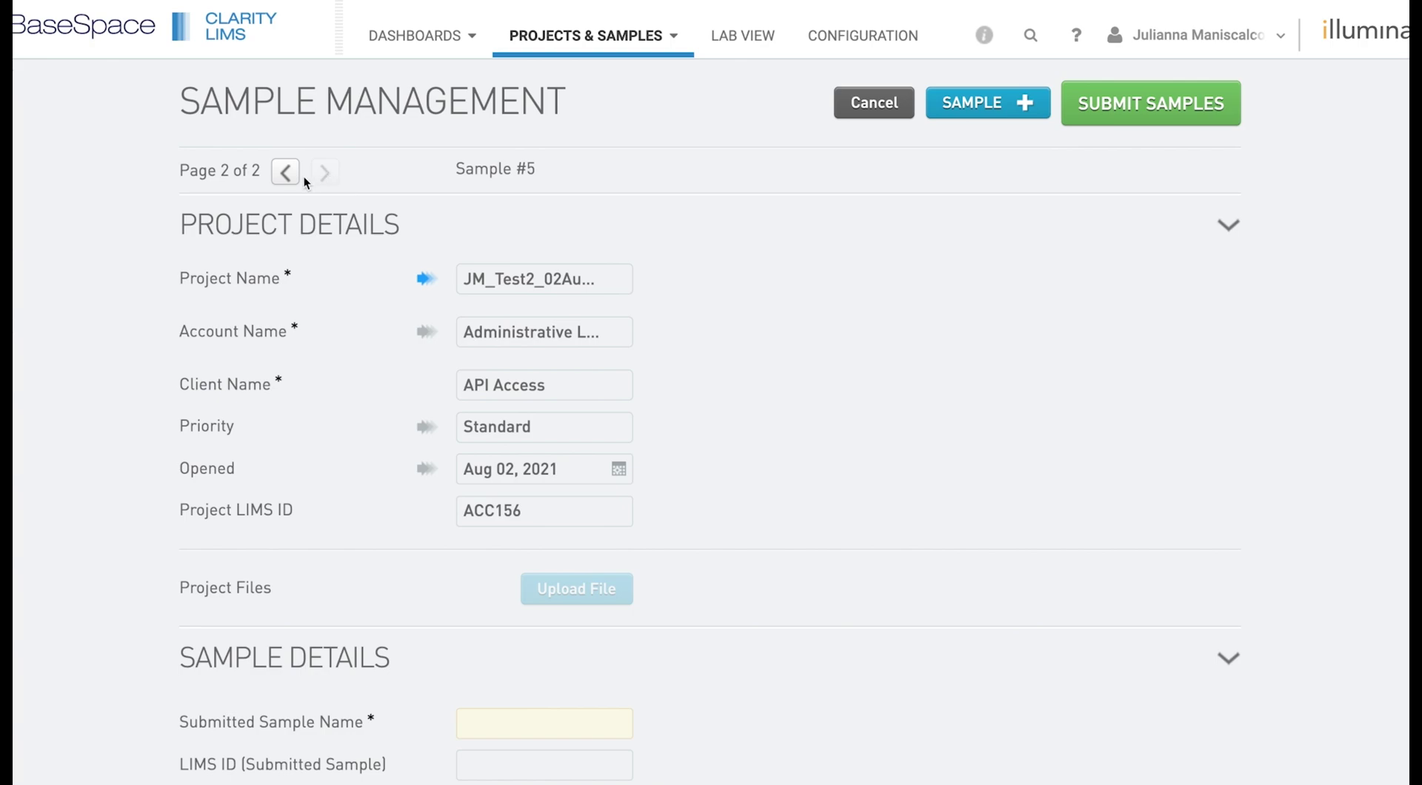
click(285, 174)
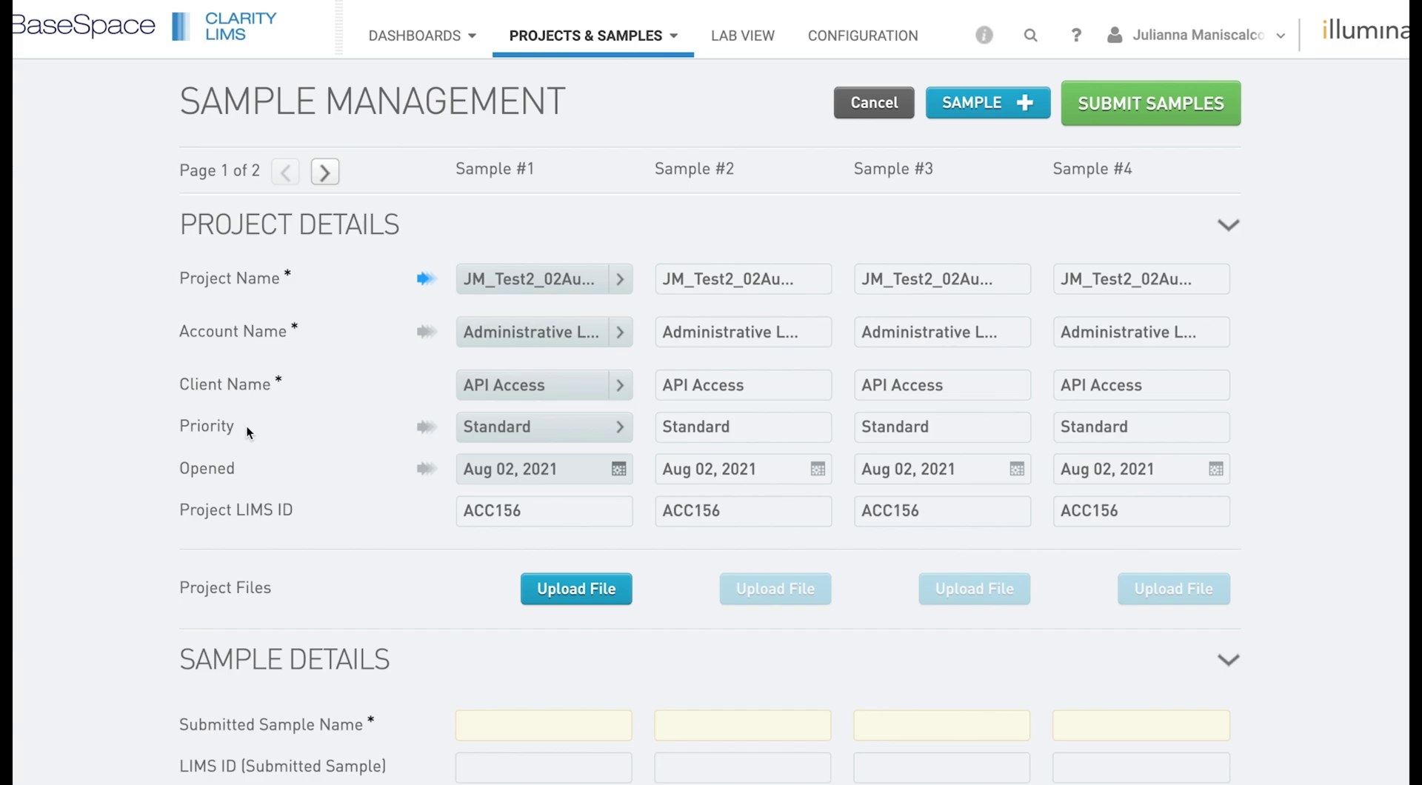
scroll(246, 425, down, 2)
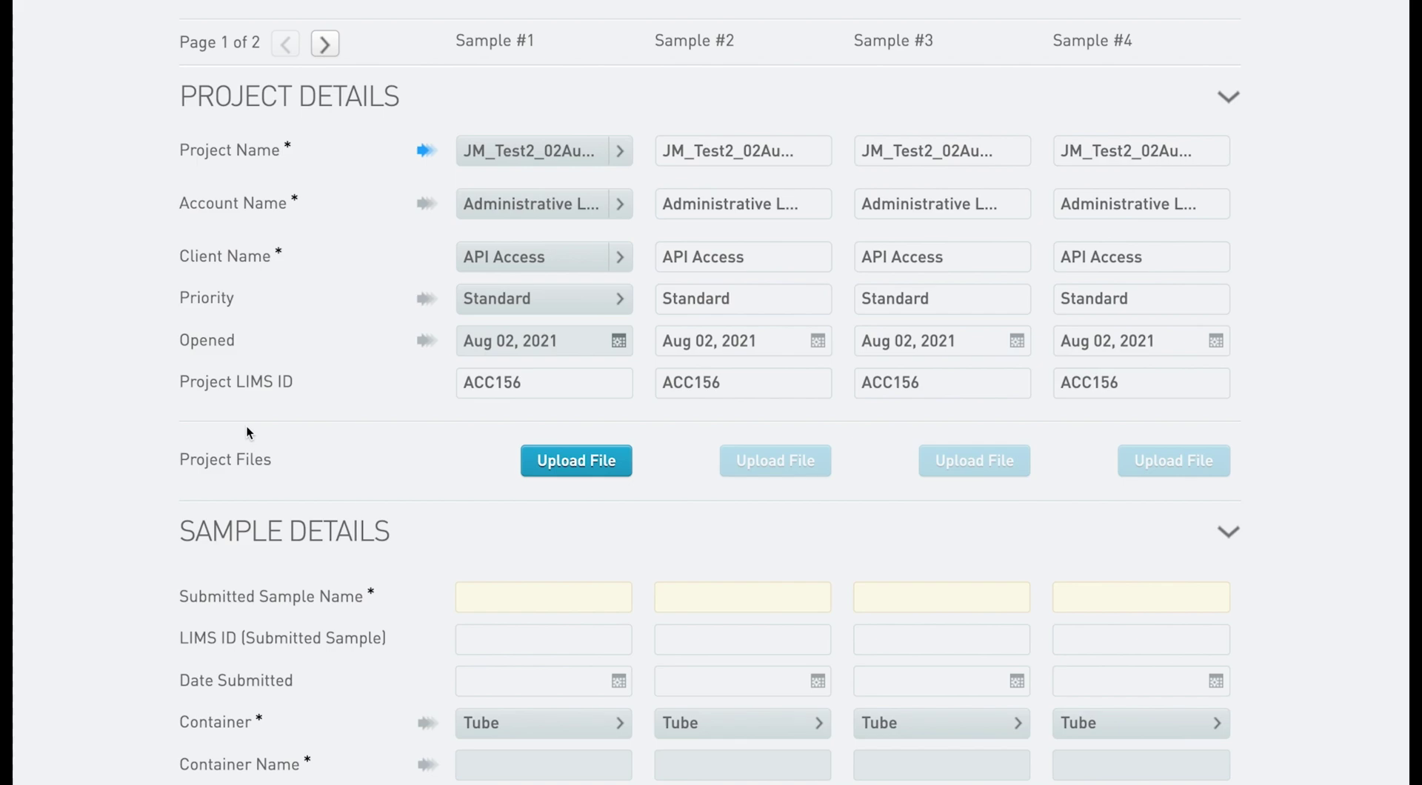
scroll(247, 433, down, 2)
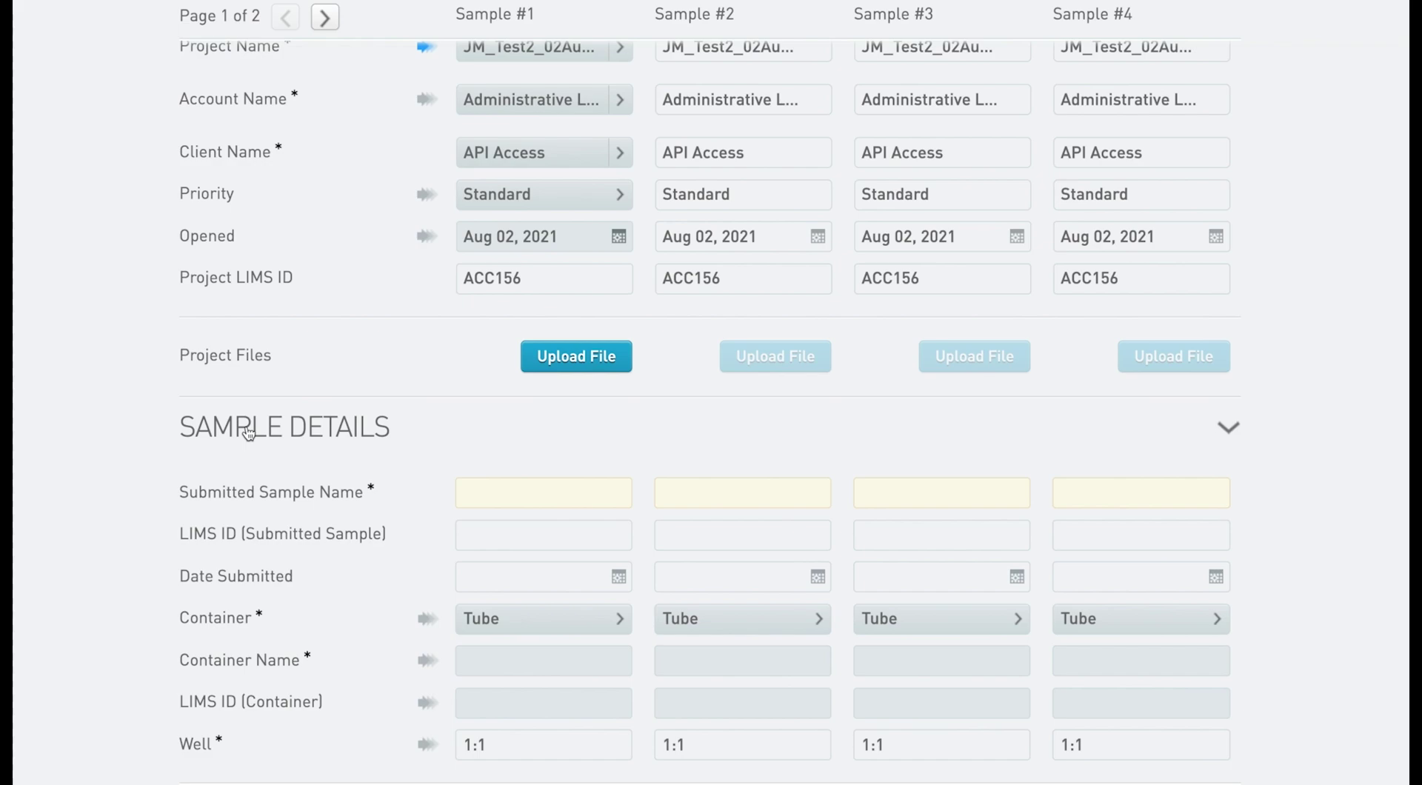
click(562, 501)
text(Sample 1)
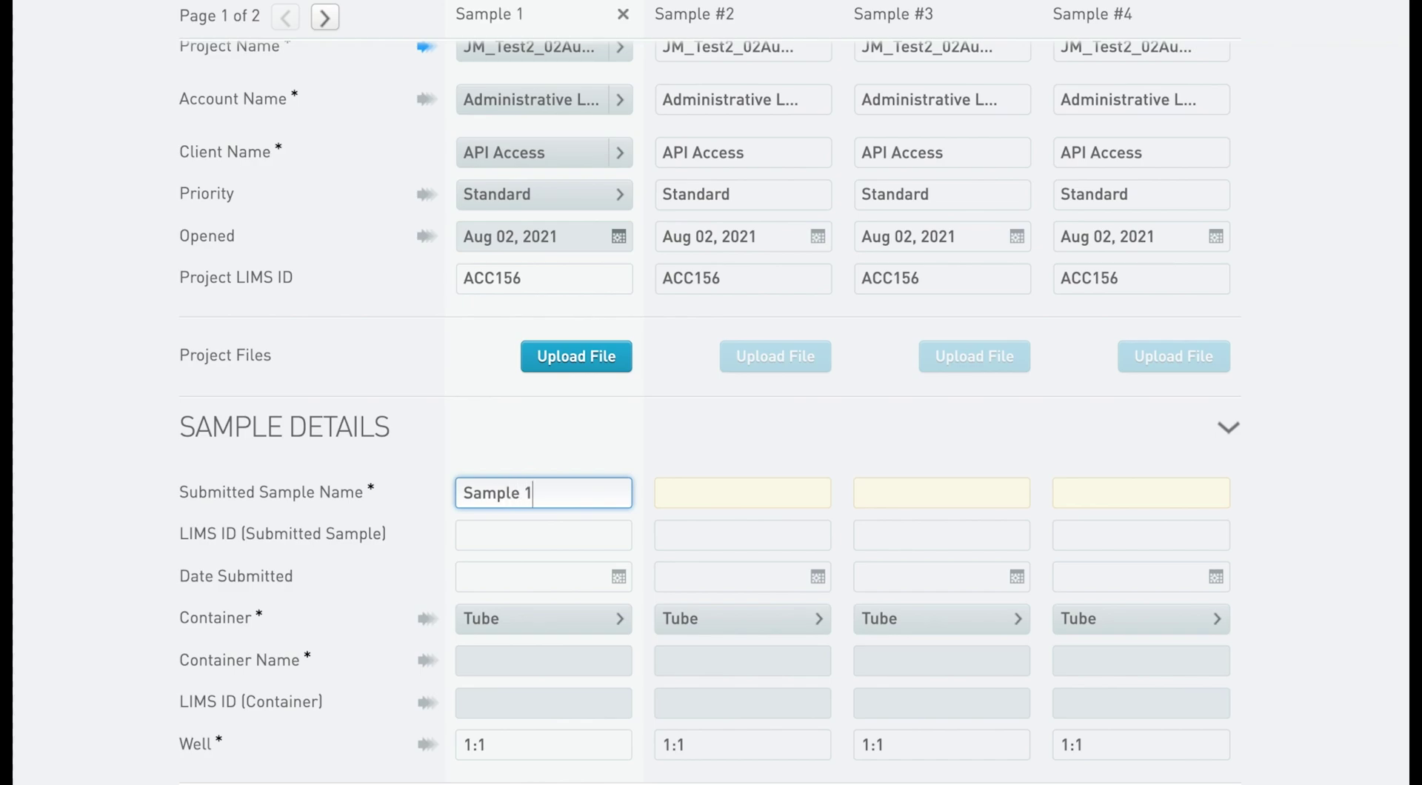
key(Tab)
text(Sampl)
text(e 2)
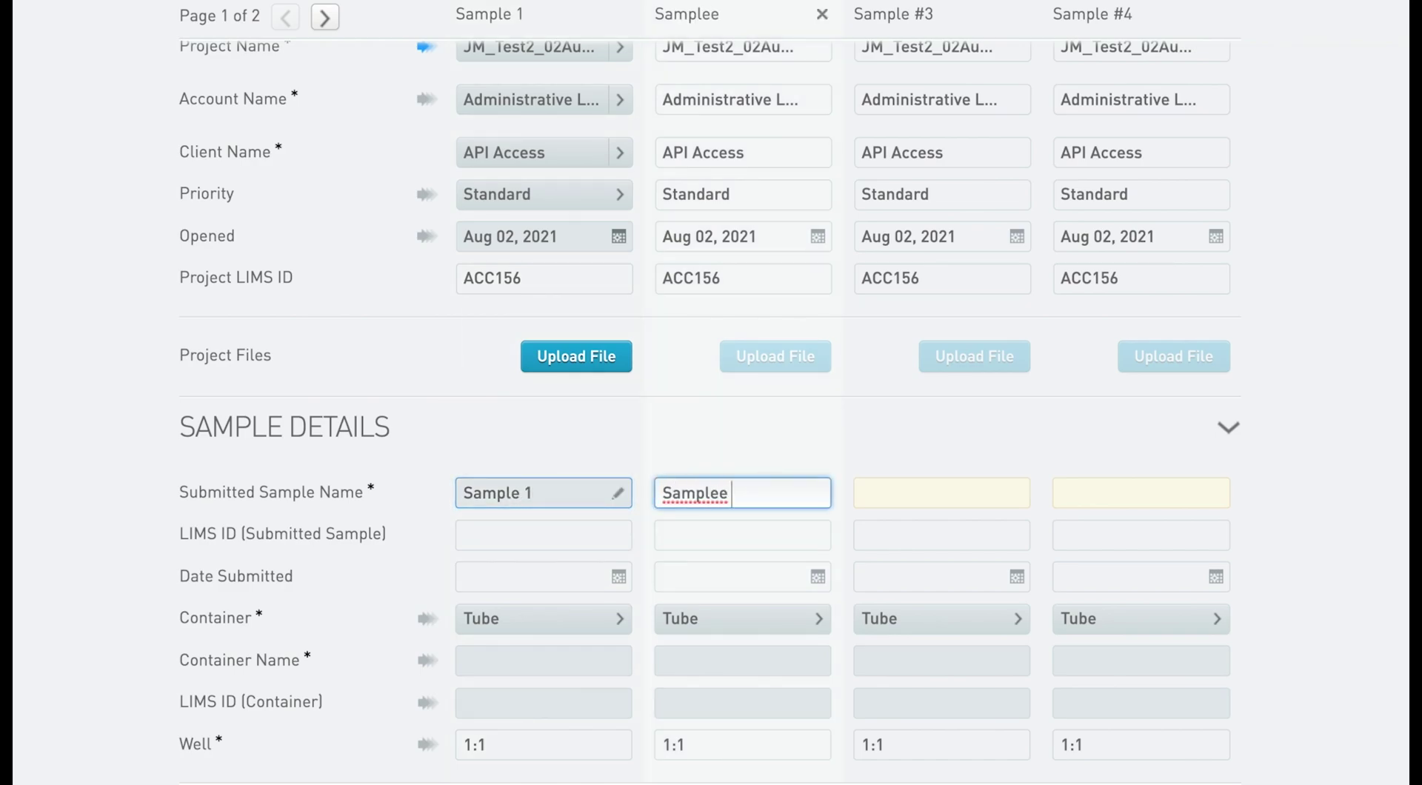
Enter the submitted sample names Sample 3 and Sample 4 for the third and fourth sample entries
key(Tab)
text(SSamp)
key(BackSpace)
key(BackSpace)
key(BackSpace)
key(BackSpace)
key(BackSpace)
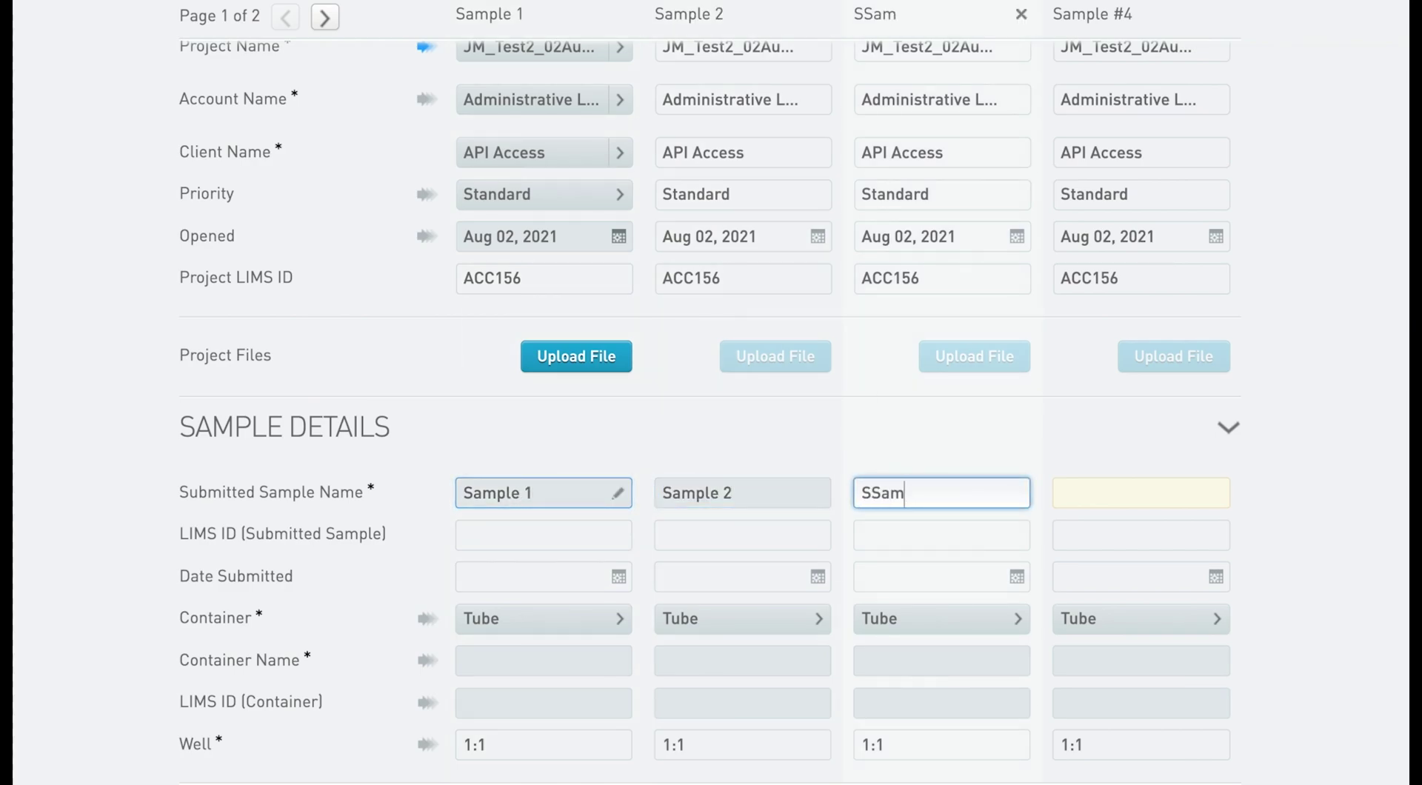
text(Sample 3)
key(Tab)
text(Samplee)
key(BackSpace)
key(BackSpace)
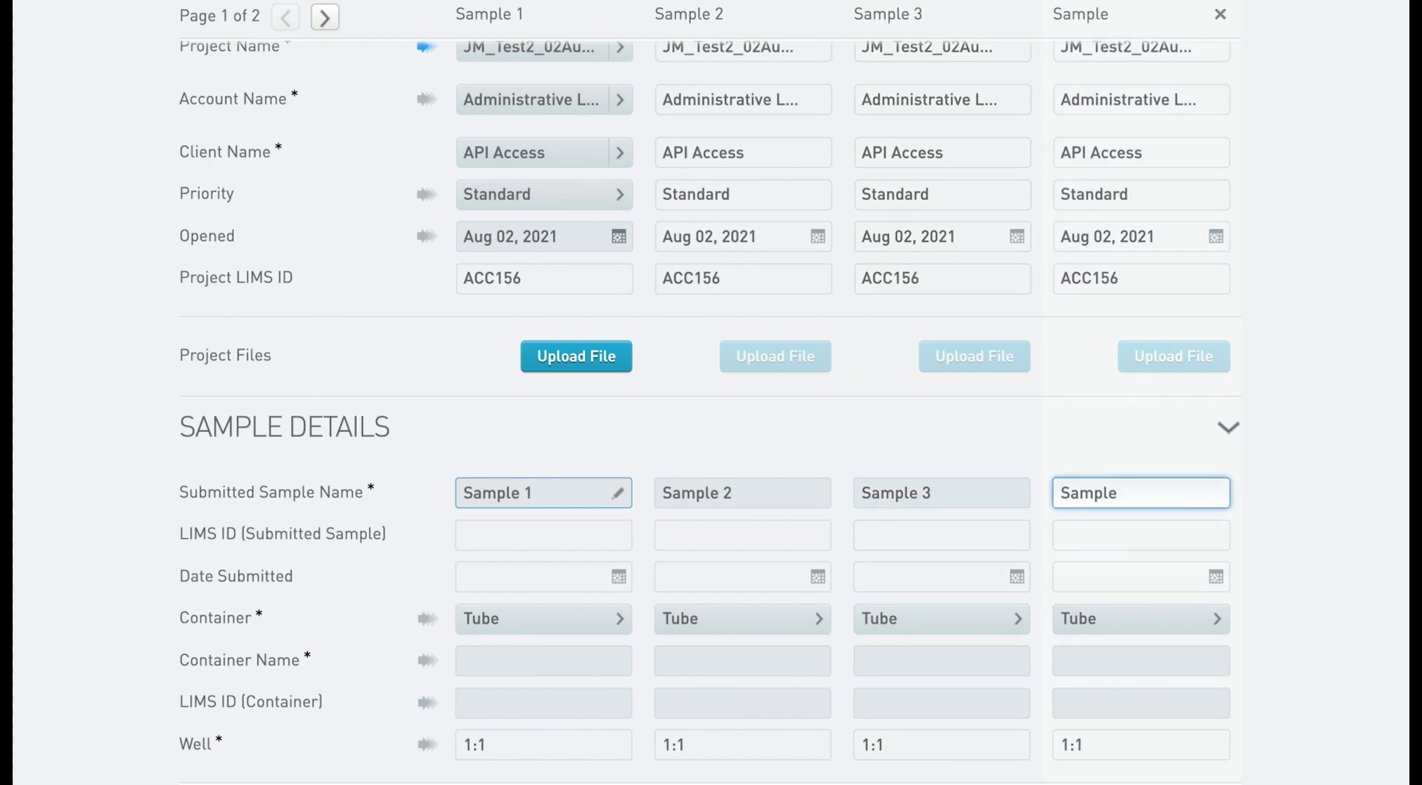
text(4)
Remove the unnamed fifth sample from the submission form
scroll(1273, 446, up, 3)
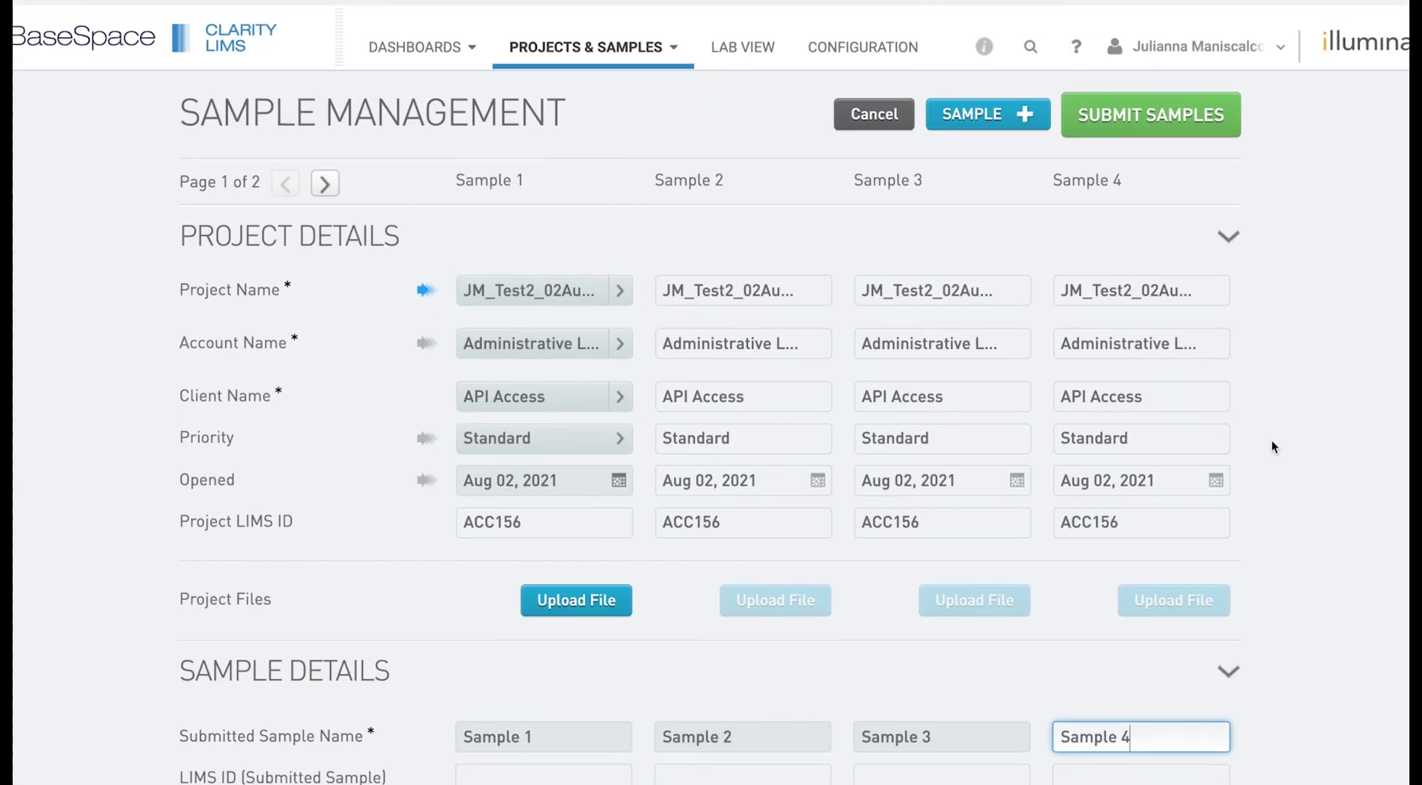
click(326, 171)
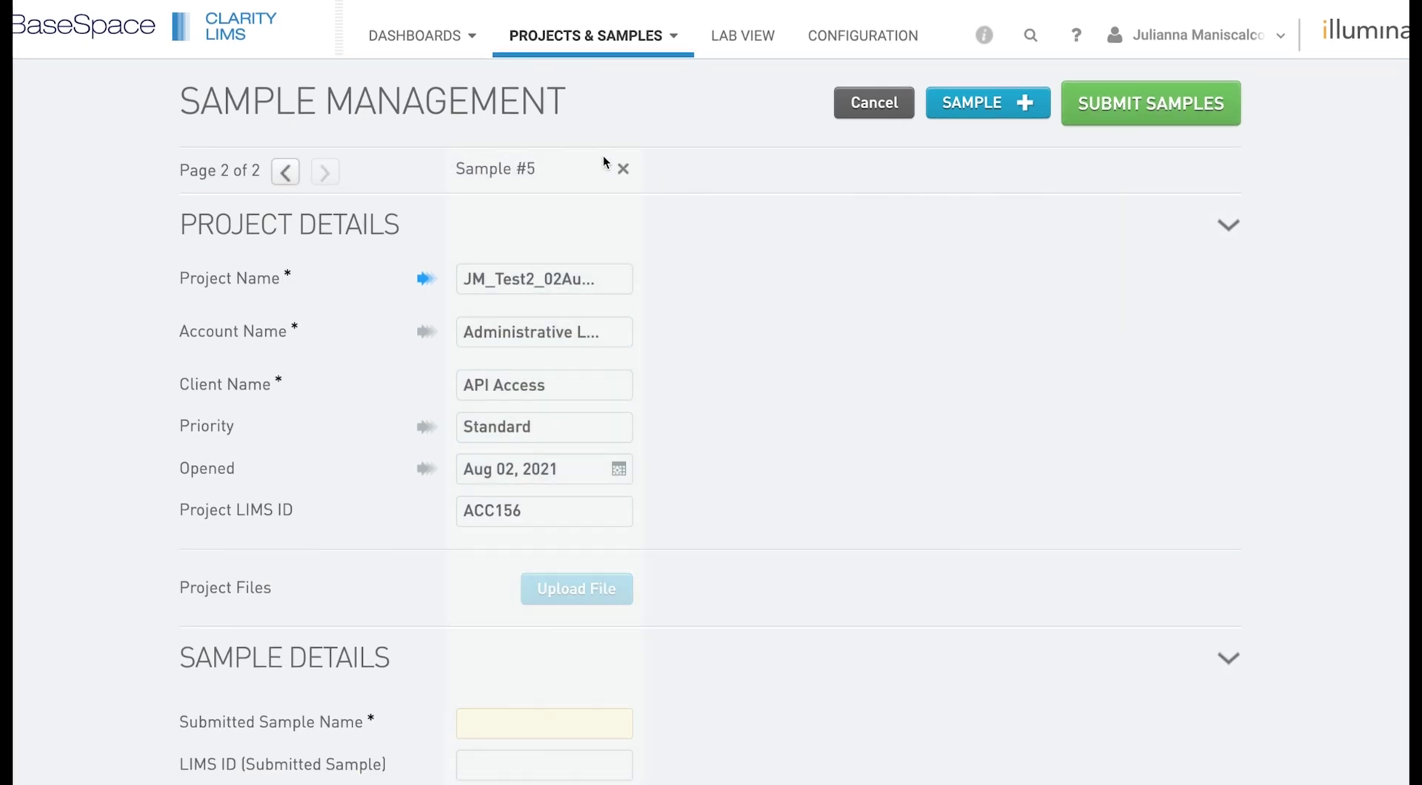
click(622, 168)
Set Sample 1's container to 96 well plate and copy that container type to all other samples
scroll(793, 517, down, 6)
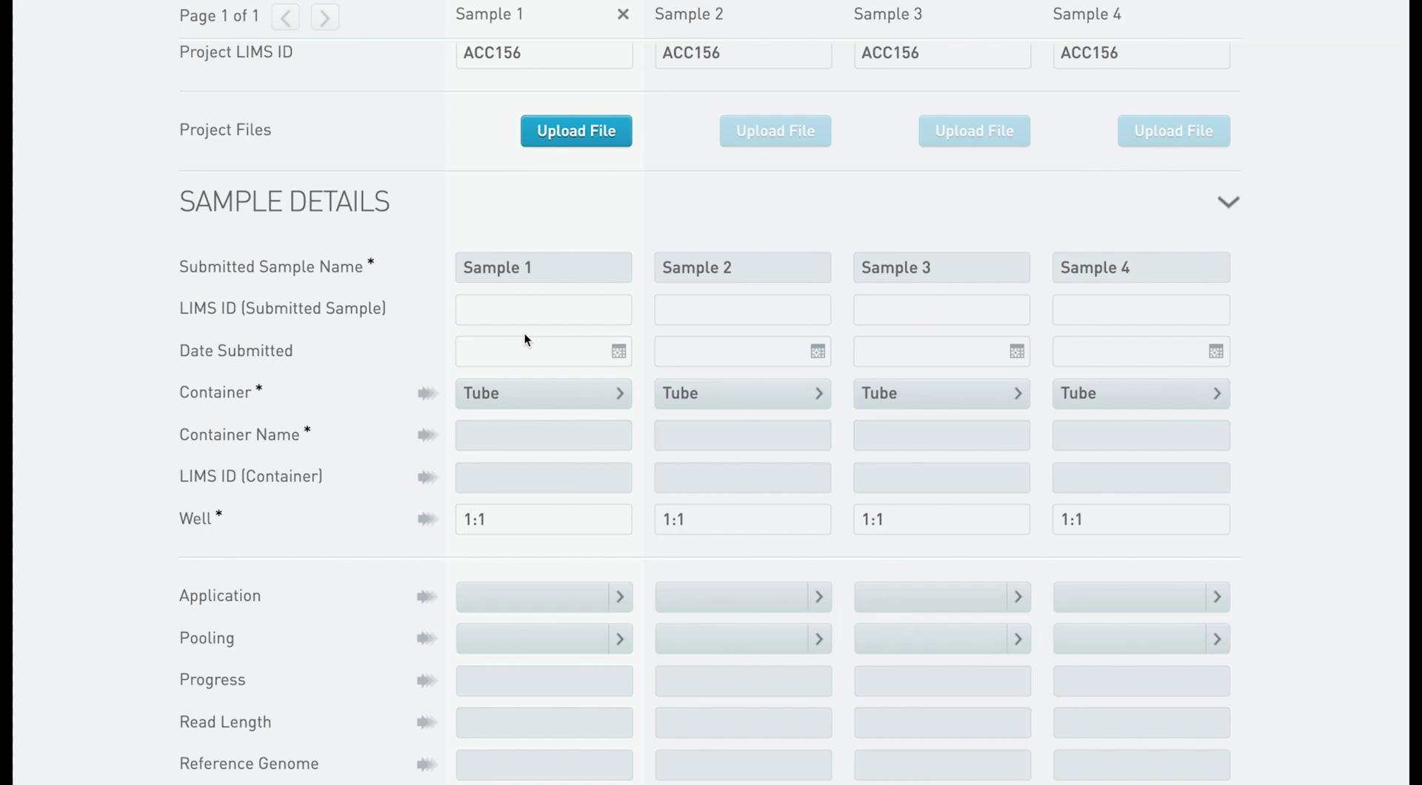
click(620, 401)
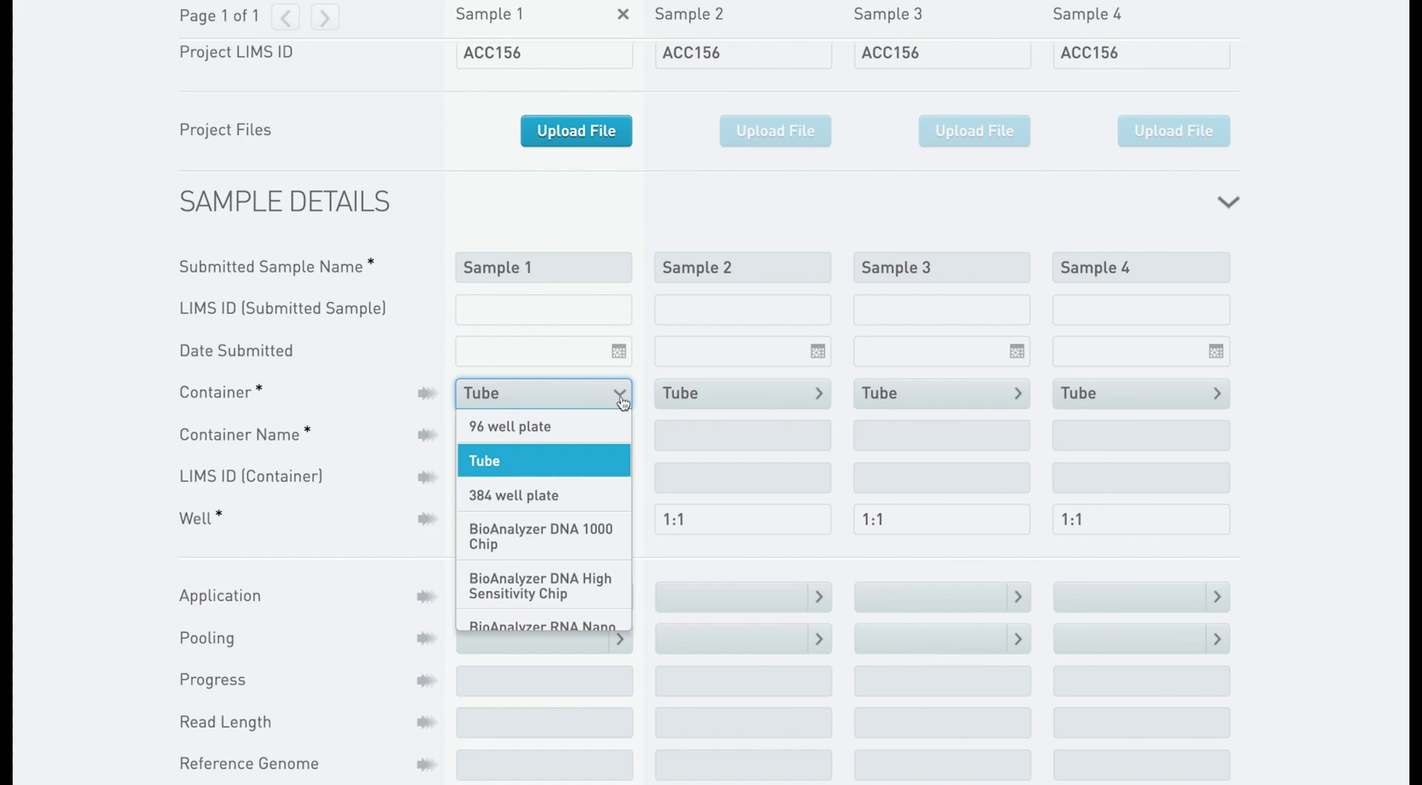
click(575, 433)
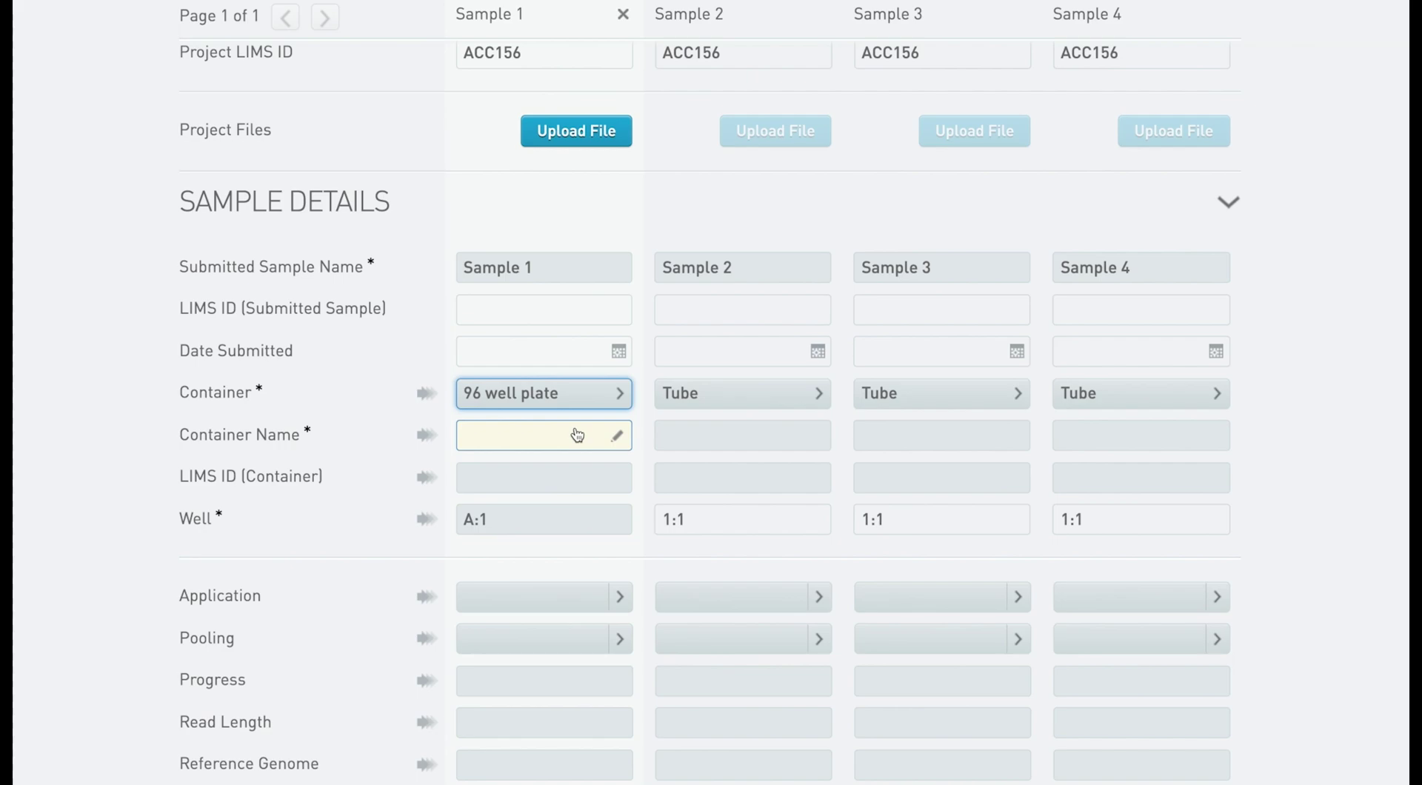
click(425, 395)
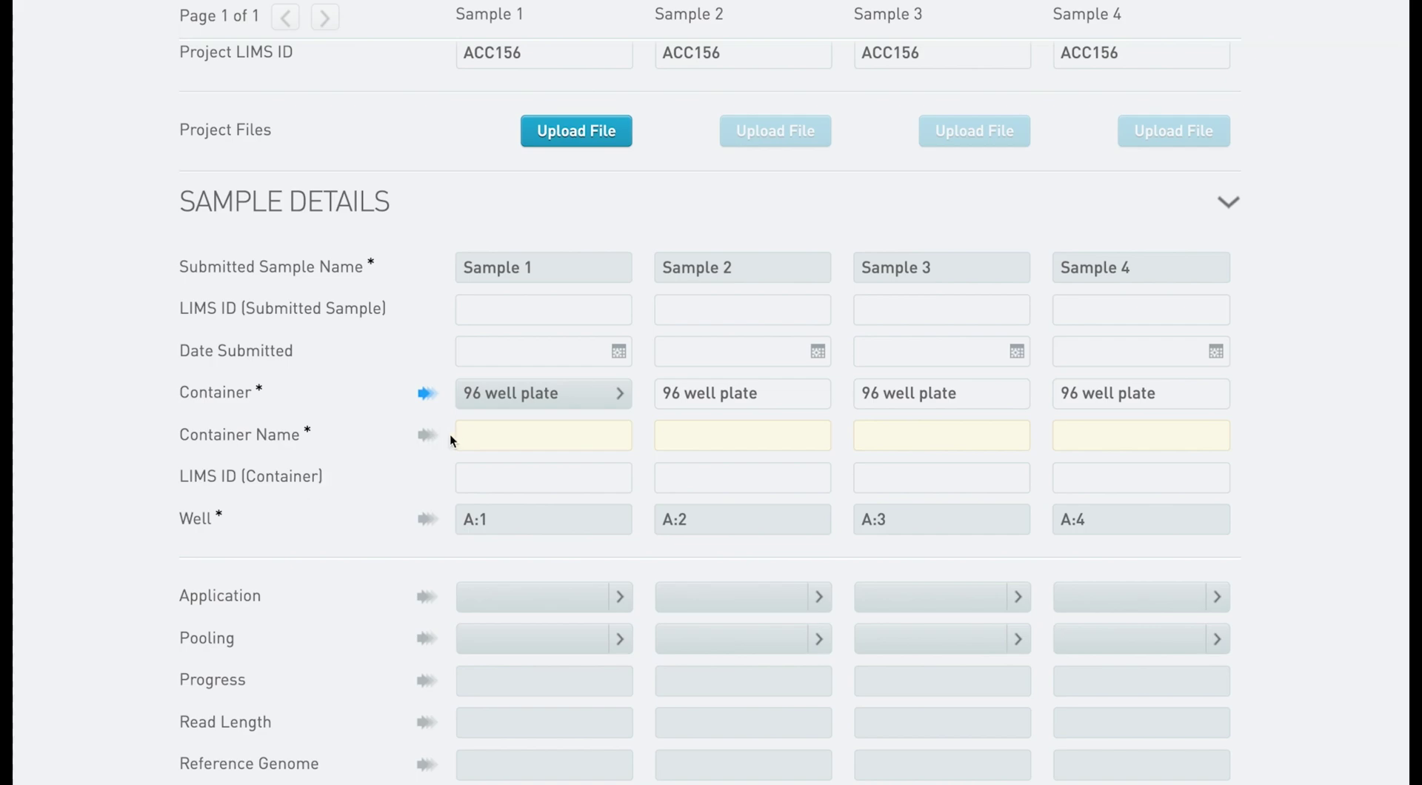
Name Sample 1's container JM_PLATE_1 and copy the container name to all other samples
click(477, 437)
text(JM_)
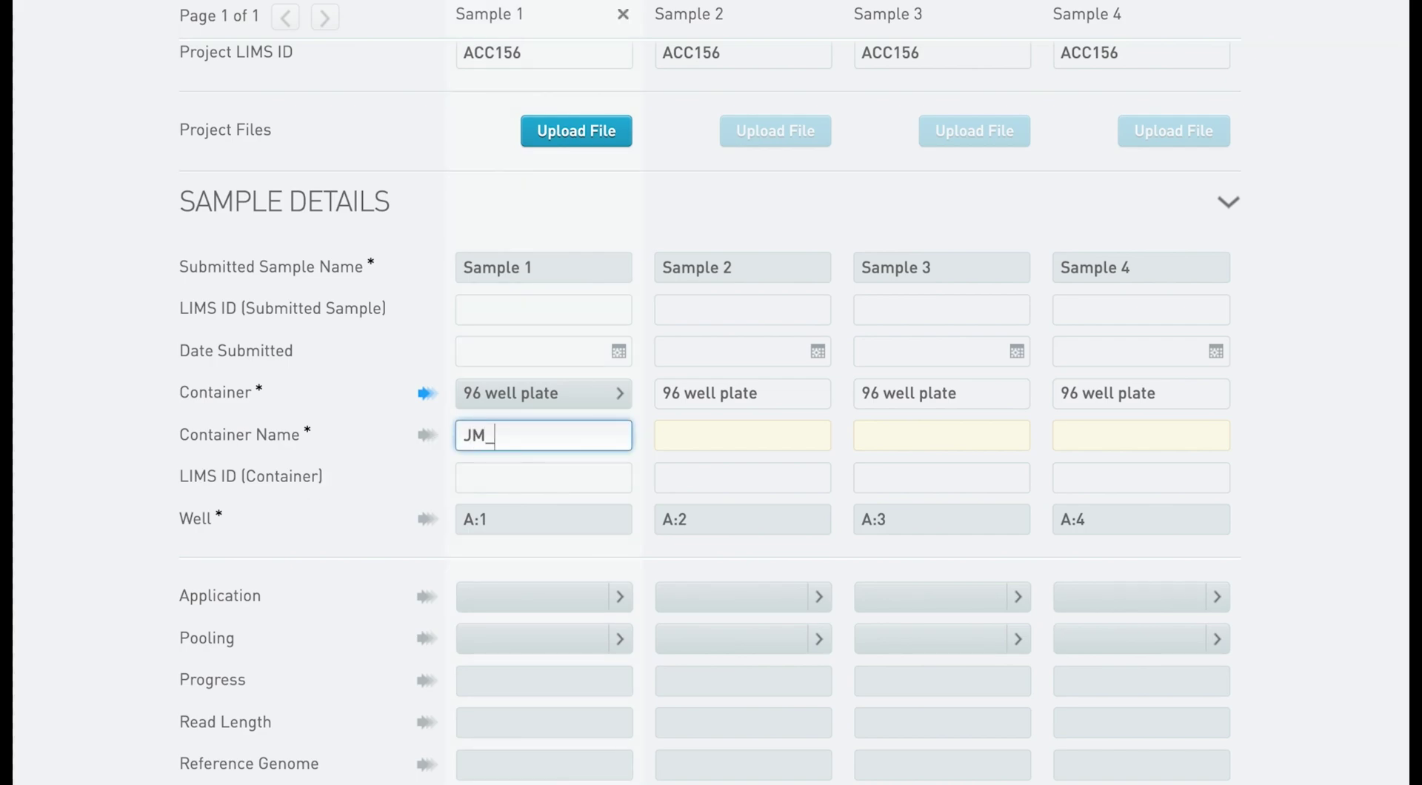
text(PLATE_1)
click(426, 436)
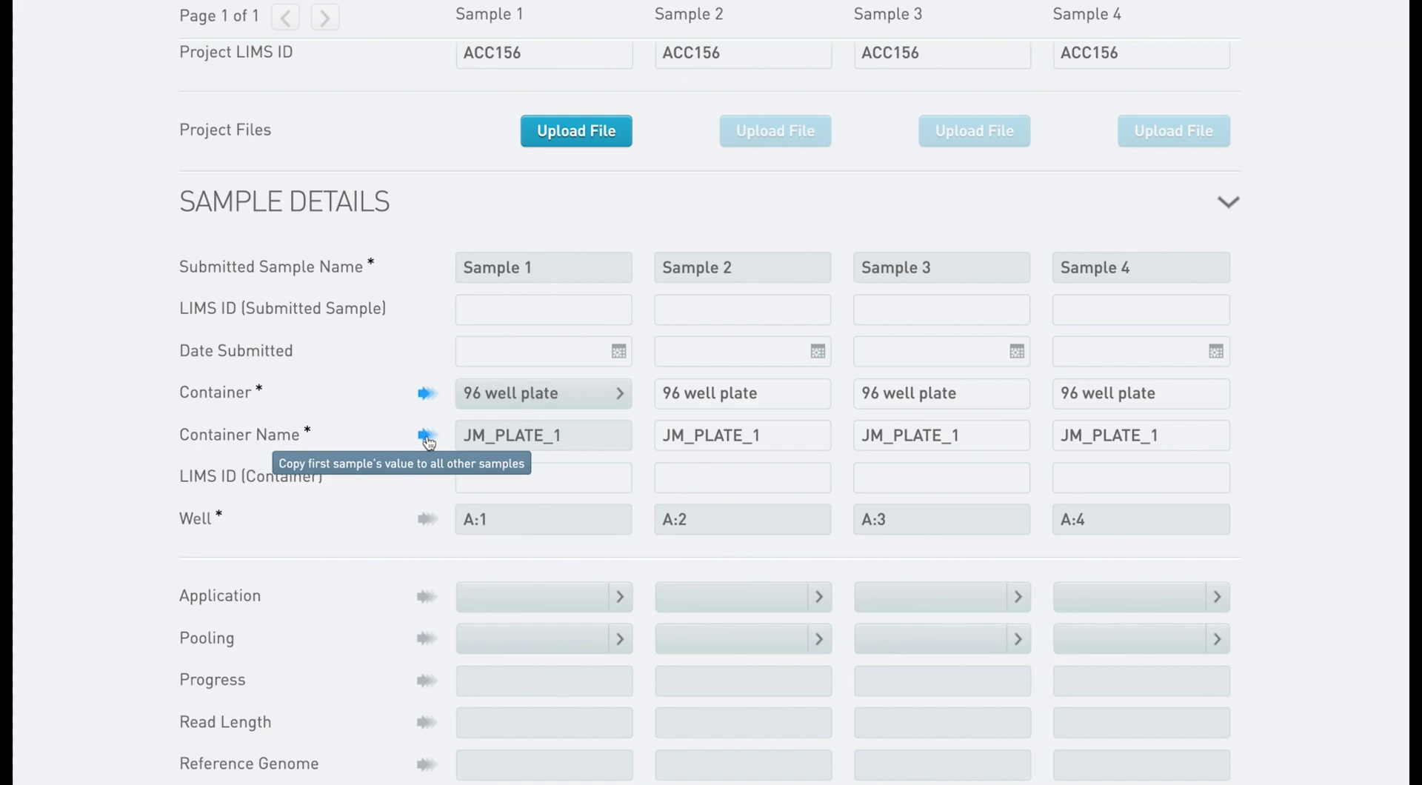
Try changing Sample 2's well to A:1, and set it back to A:2
click(711, 523)
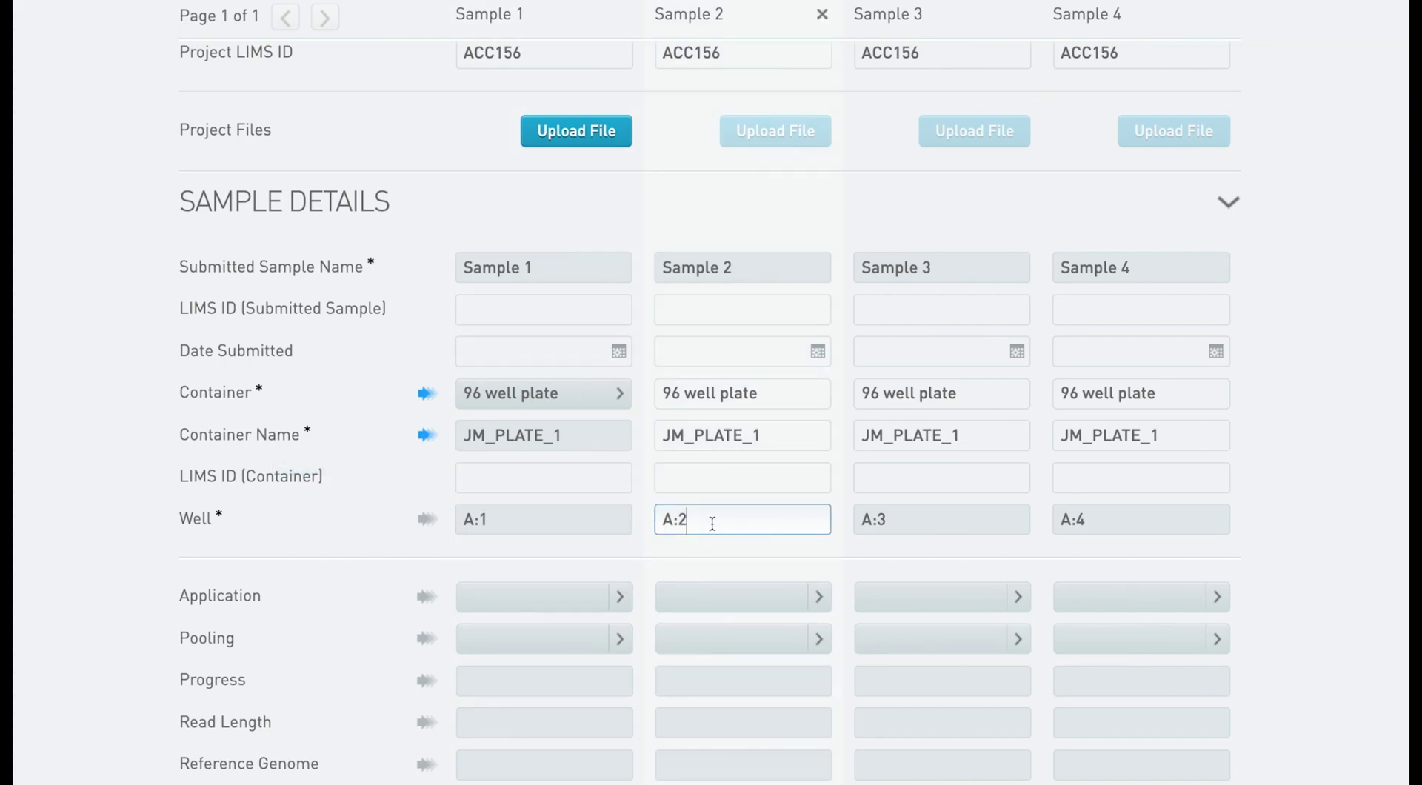
key(BackSpace)
text(1)
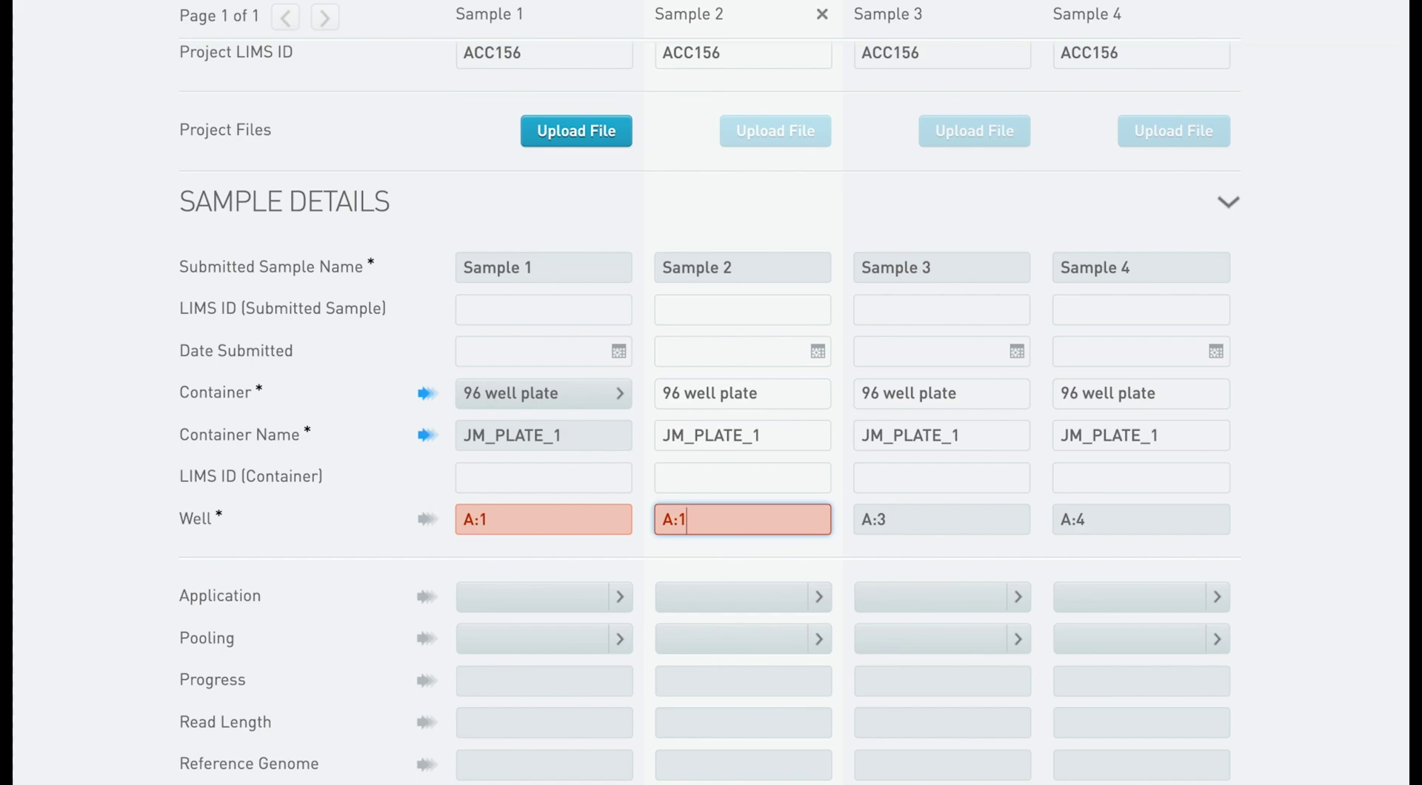
key(BackSpace)
text(2)
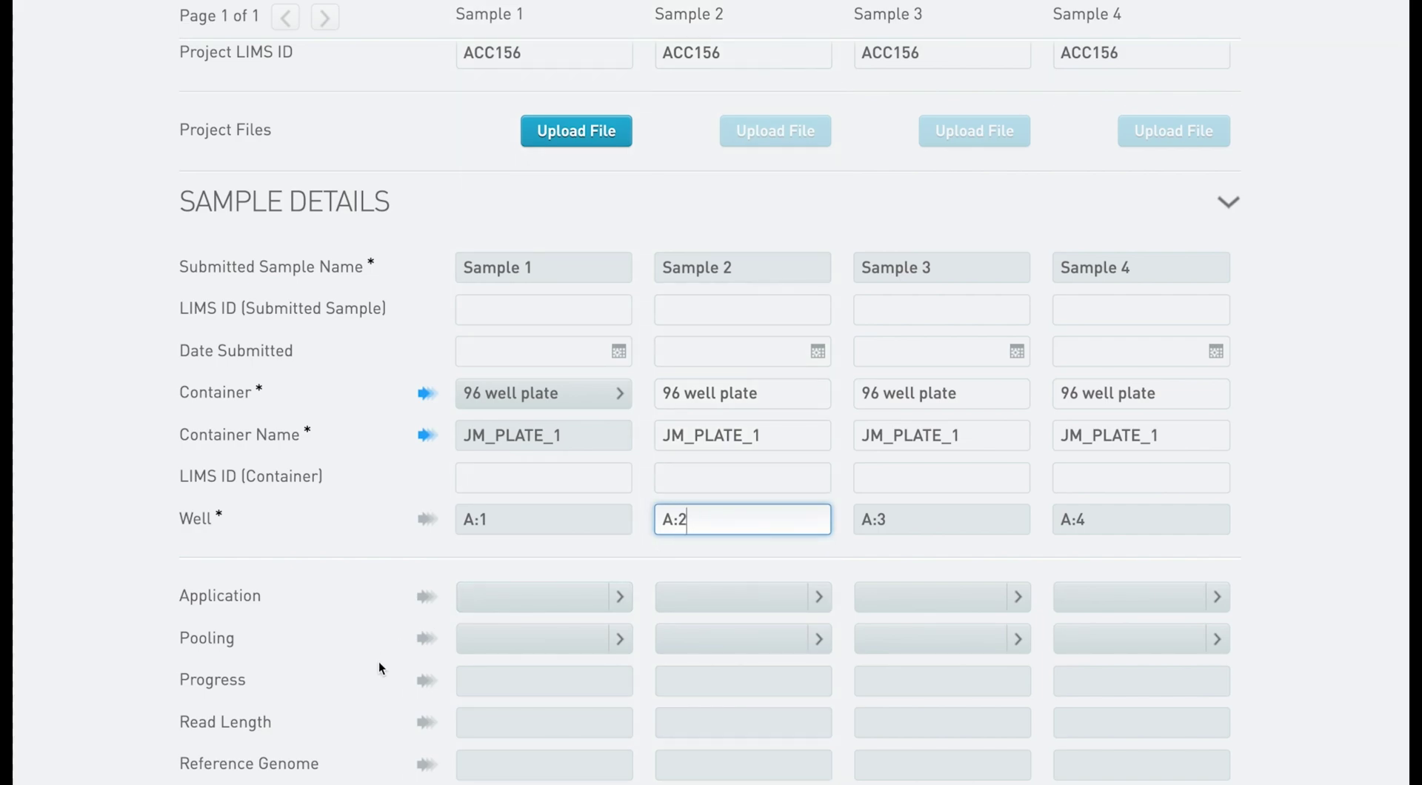
Set the volumes of Samples 1 to 4 to 50, 60, 70 and 80 uL respectively
scroll(379, 668, down, 1)
scroll(378, 664, down, 6)
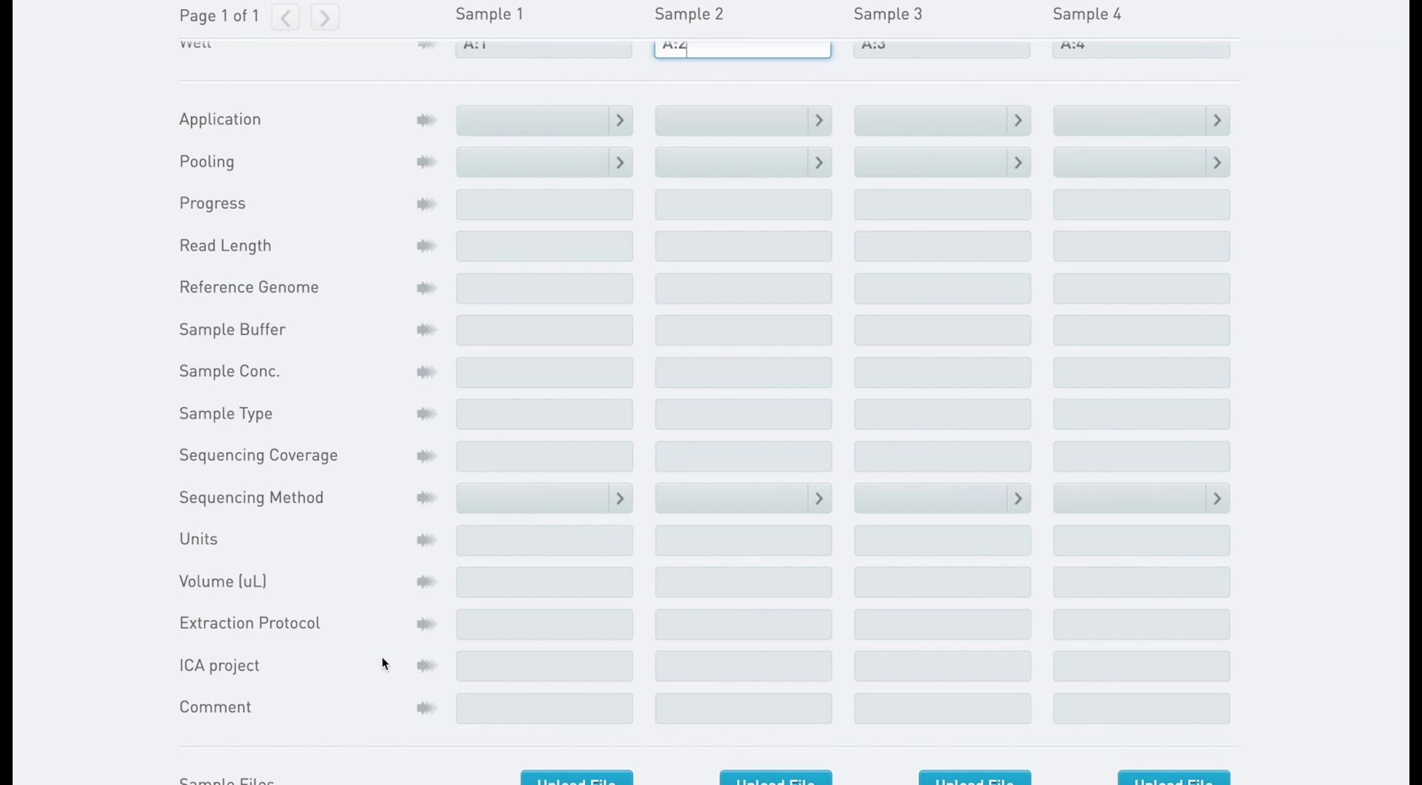
click(499, 585)
text(50)
key(Tab)
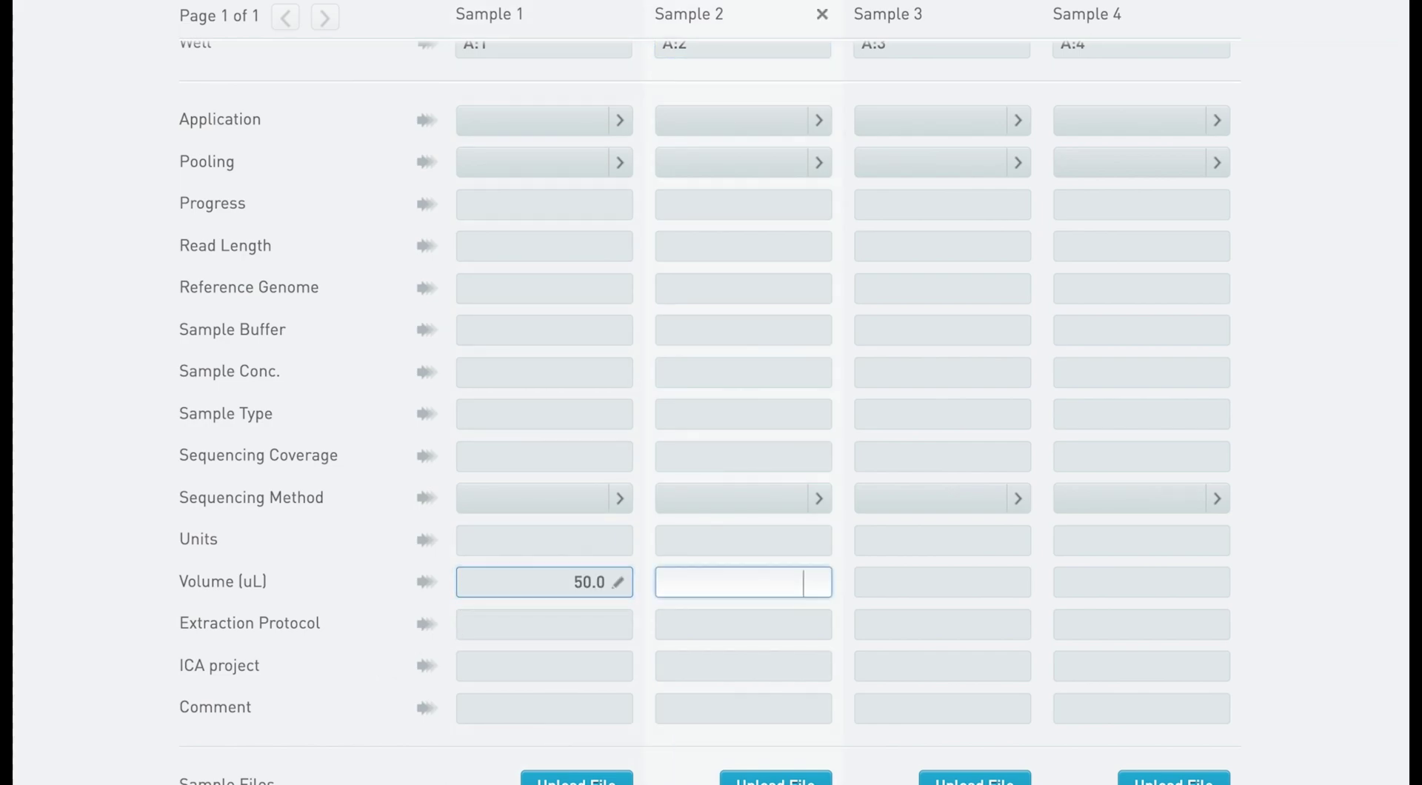
text(60)
key(Tab)
text(70)
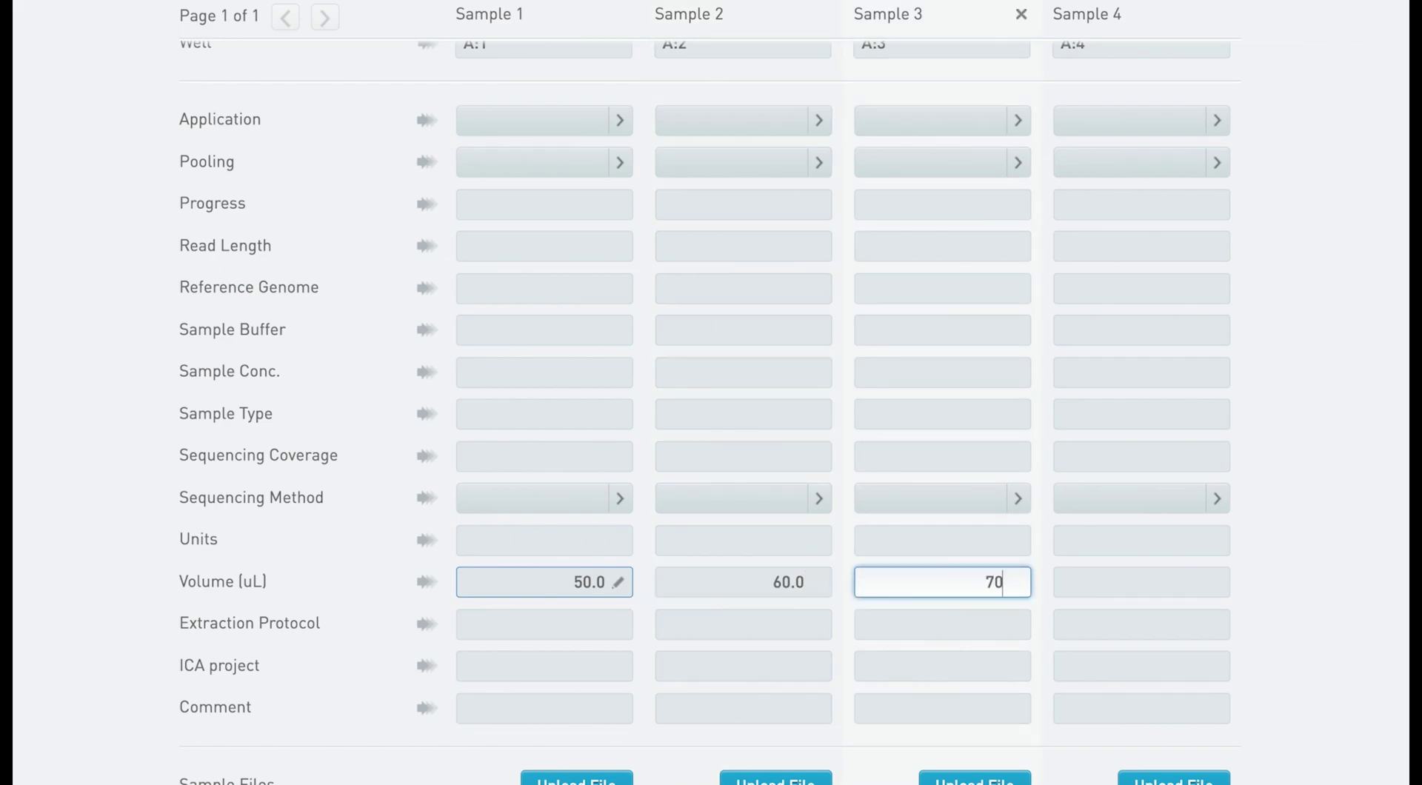
key(Tab)
text(80)
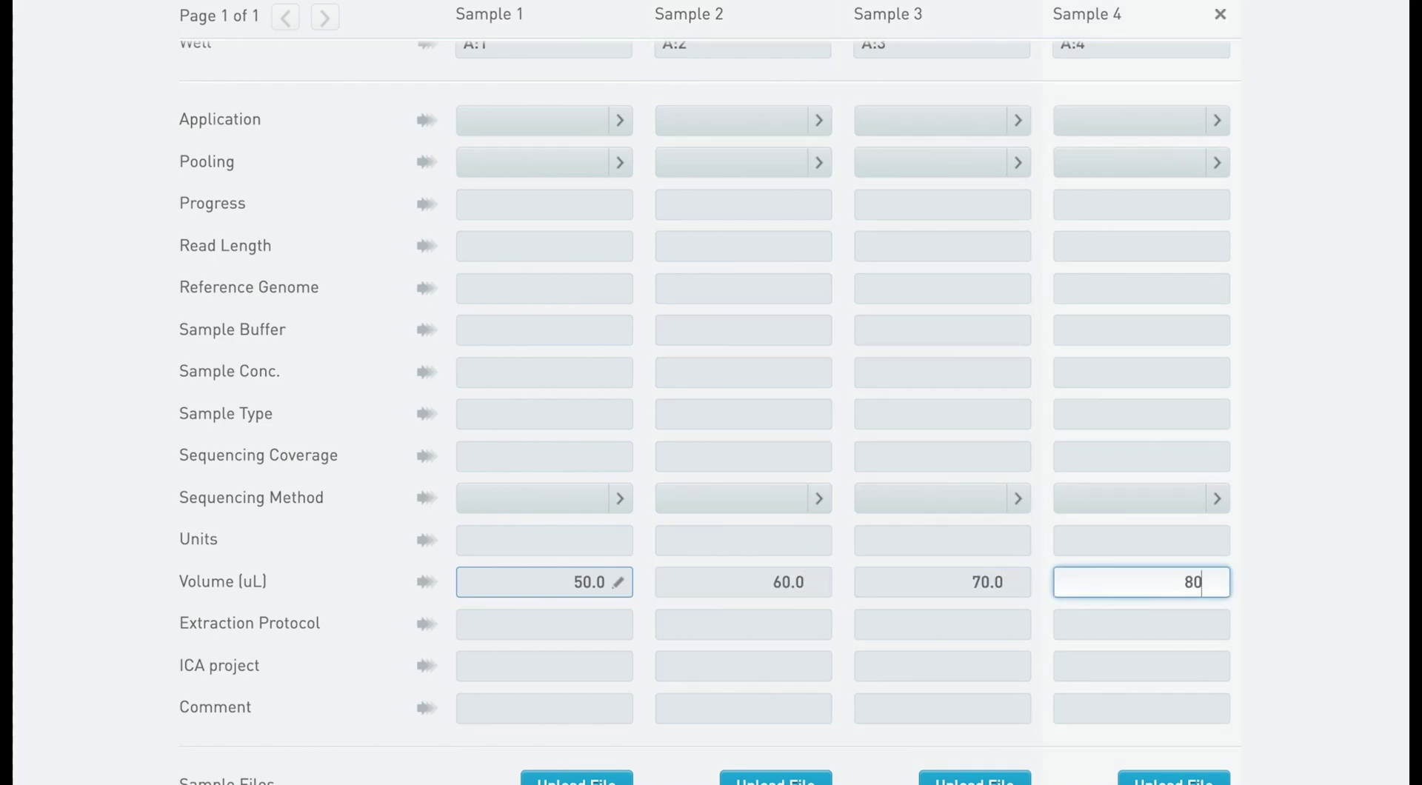
Enter a sample concentration of 100 and the sample type ng/uL for Sample 1, copying both values to all other samples
click(484, 370)
text(100)
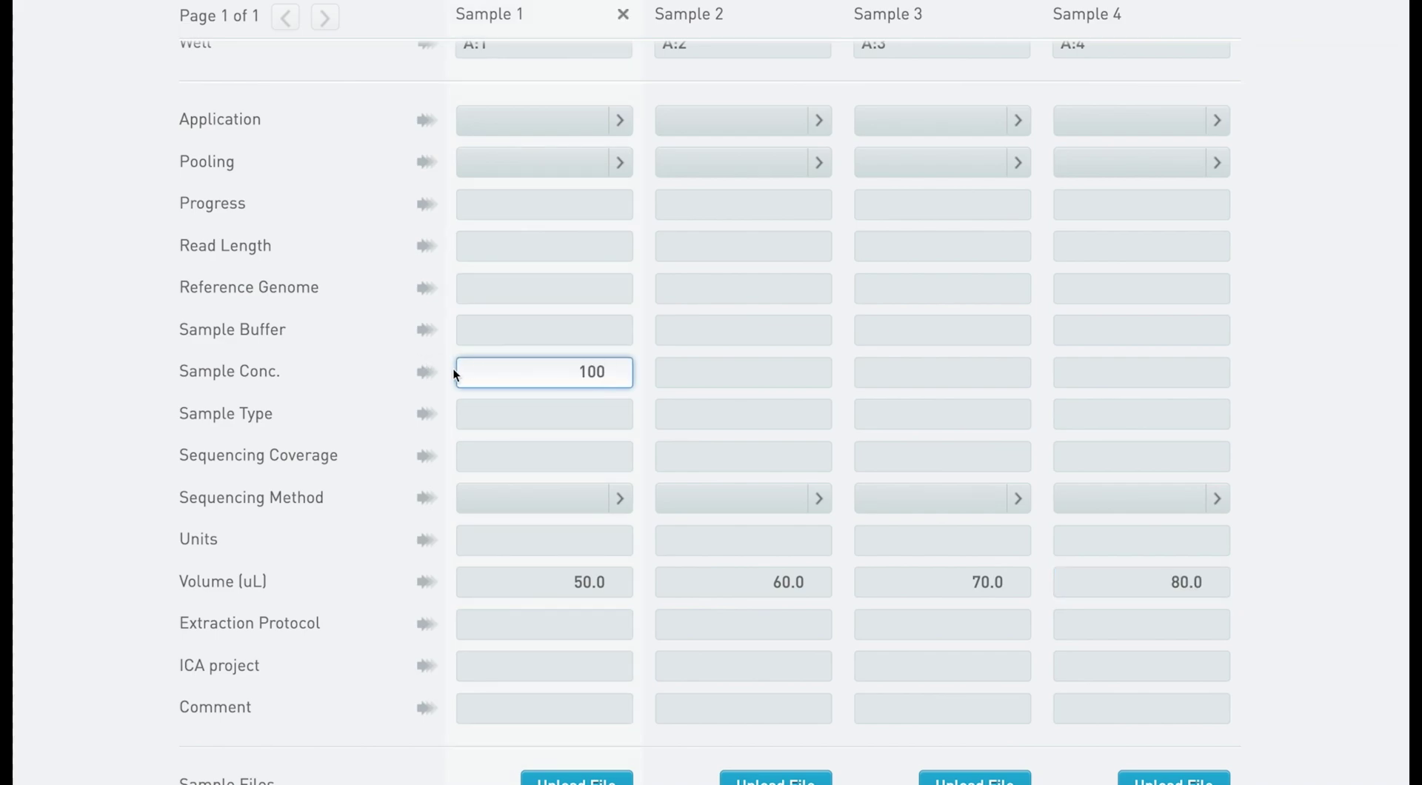
click(424, 372)
click(520, 413)
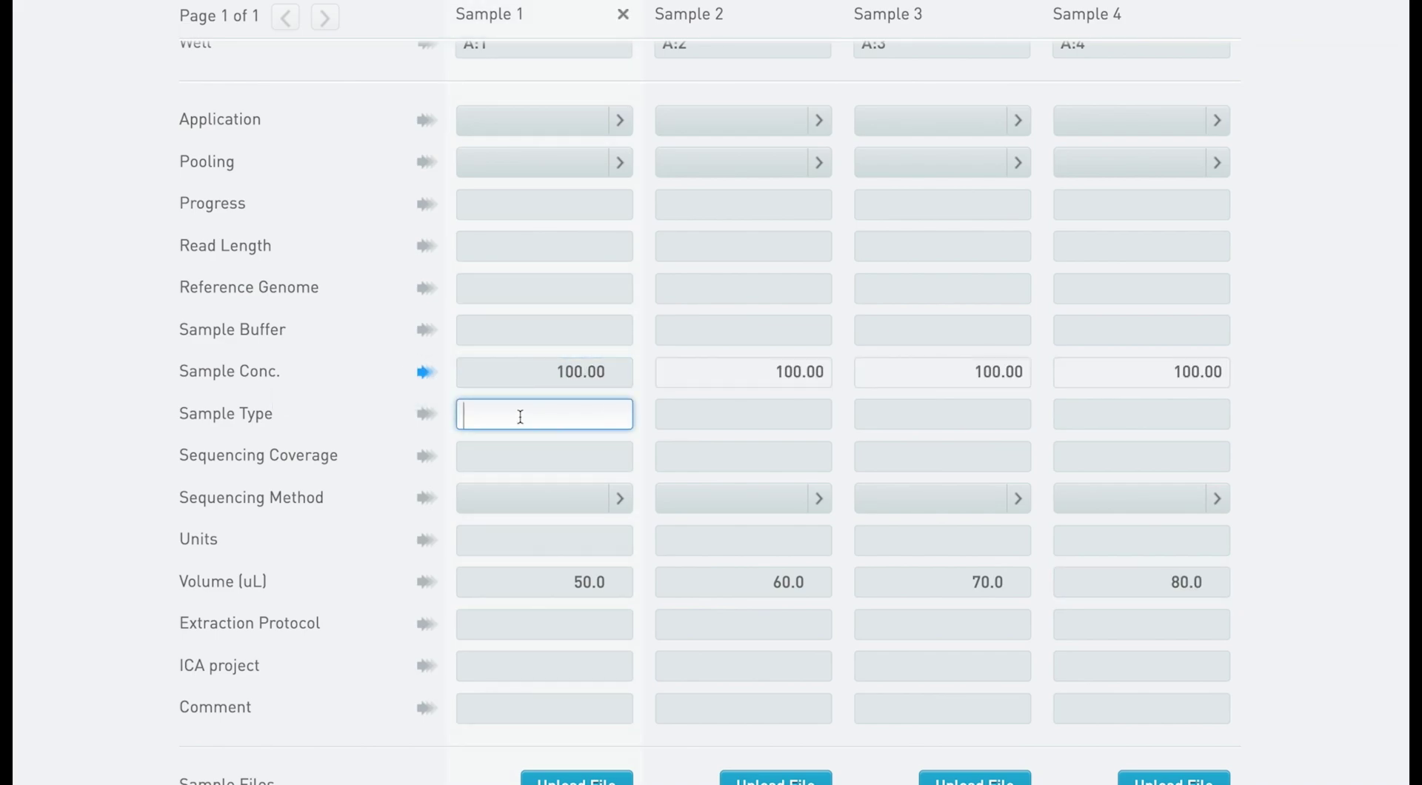
text(ng/uL)
click(432, 415)
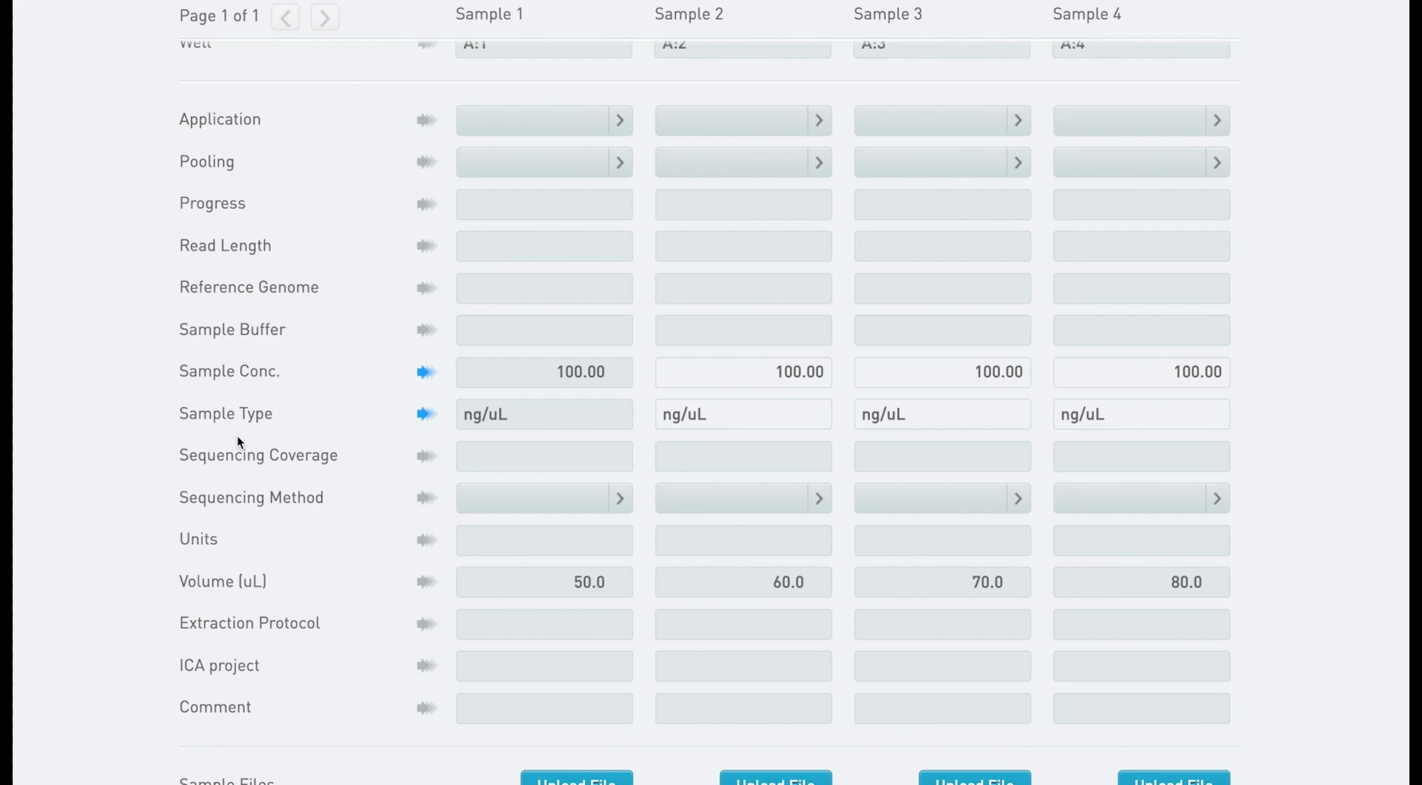
Submit the four samples to the project
scroll(237, 435, up, 10)
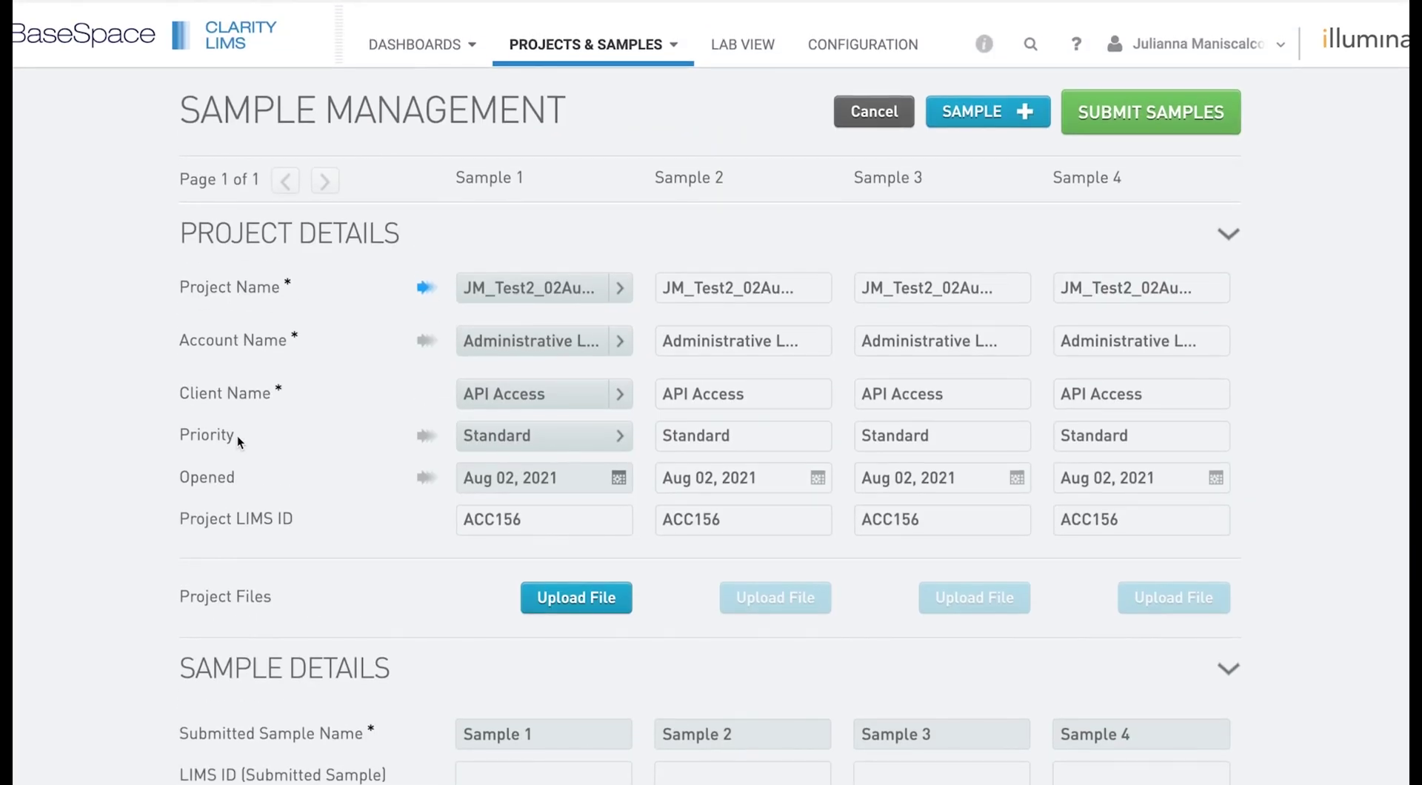
click(1146, 109)
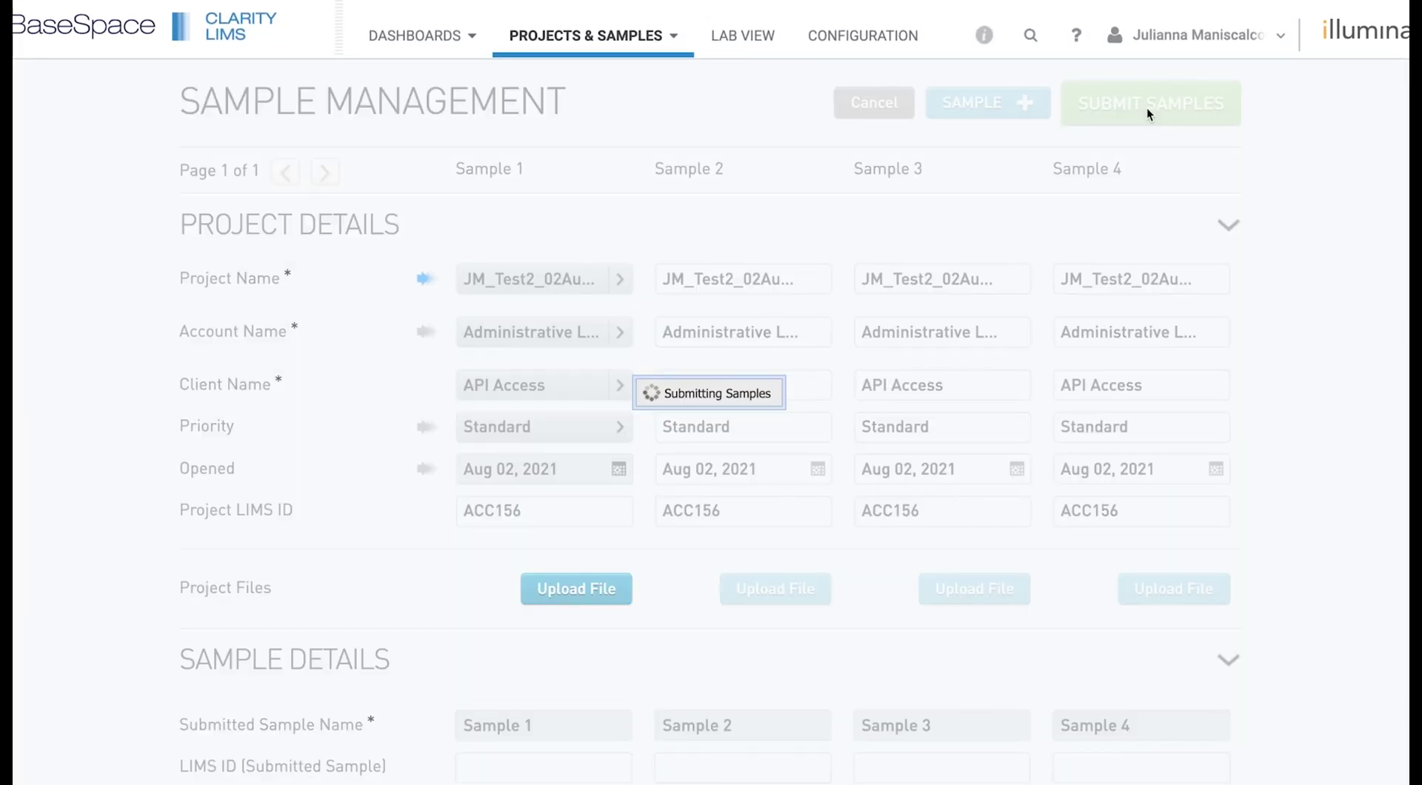